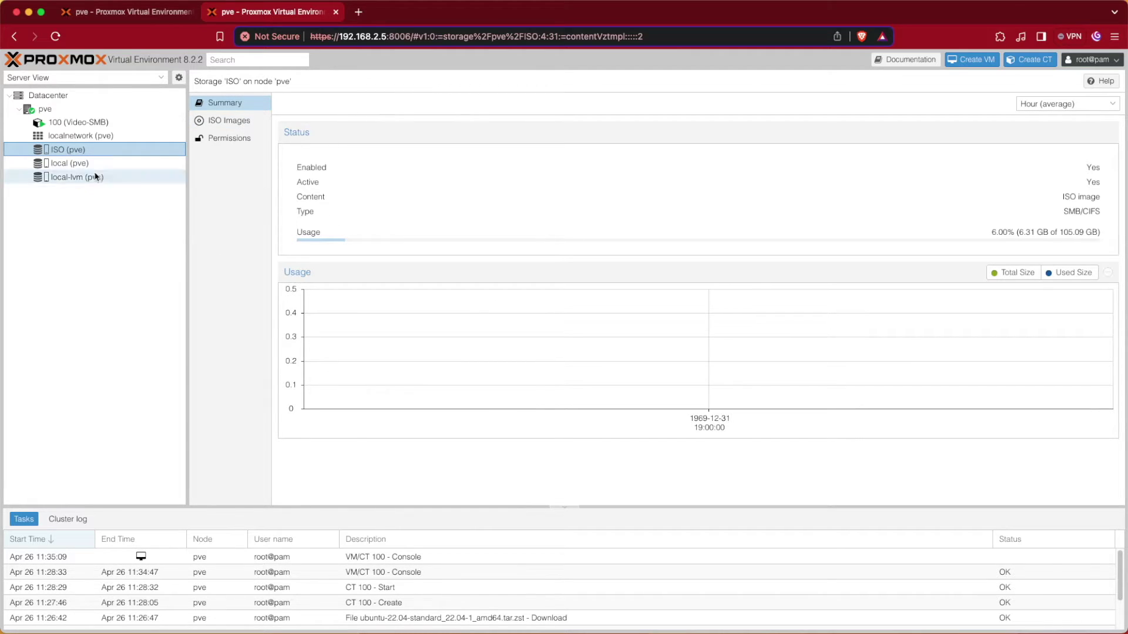
Step: Check that the ISO storage's ISO Images list is empty, then go to node pve's Updates page
click(229, 120)
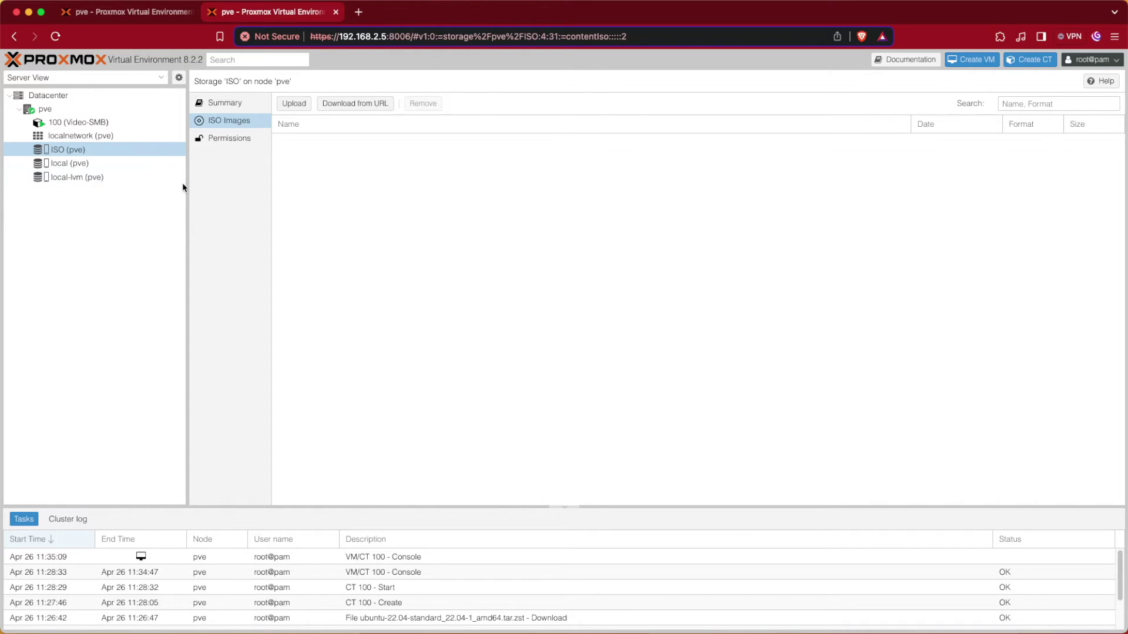
click(45, 109)
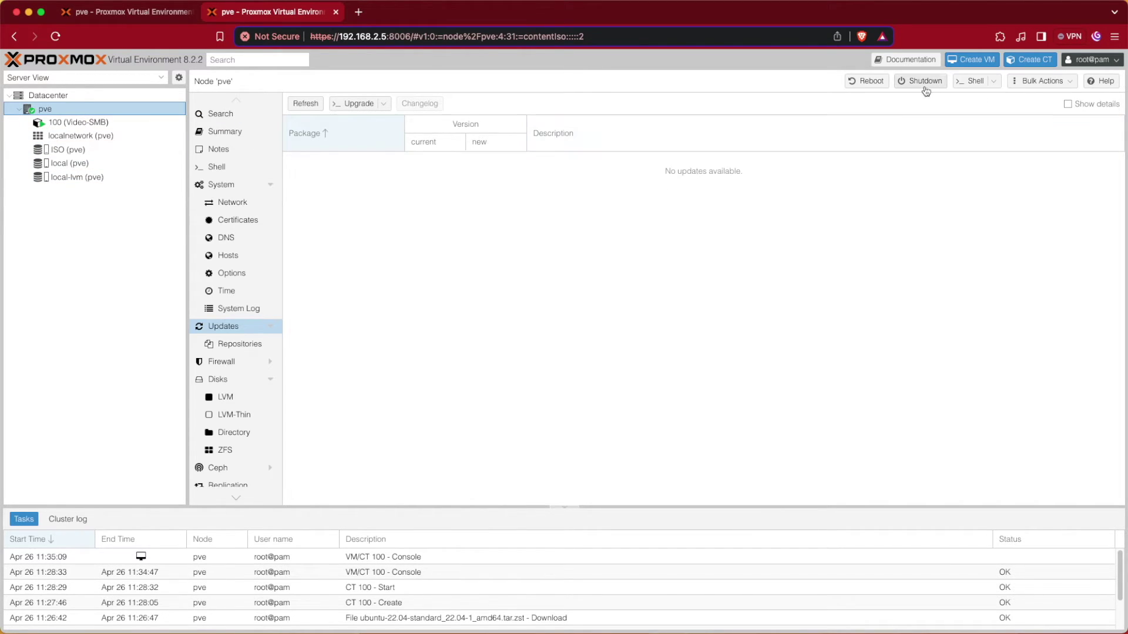
click(972, 81)
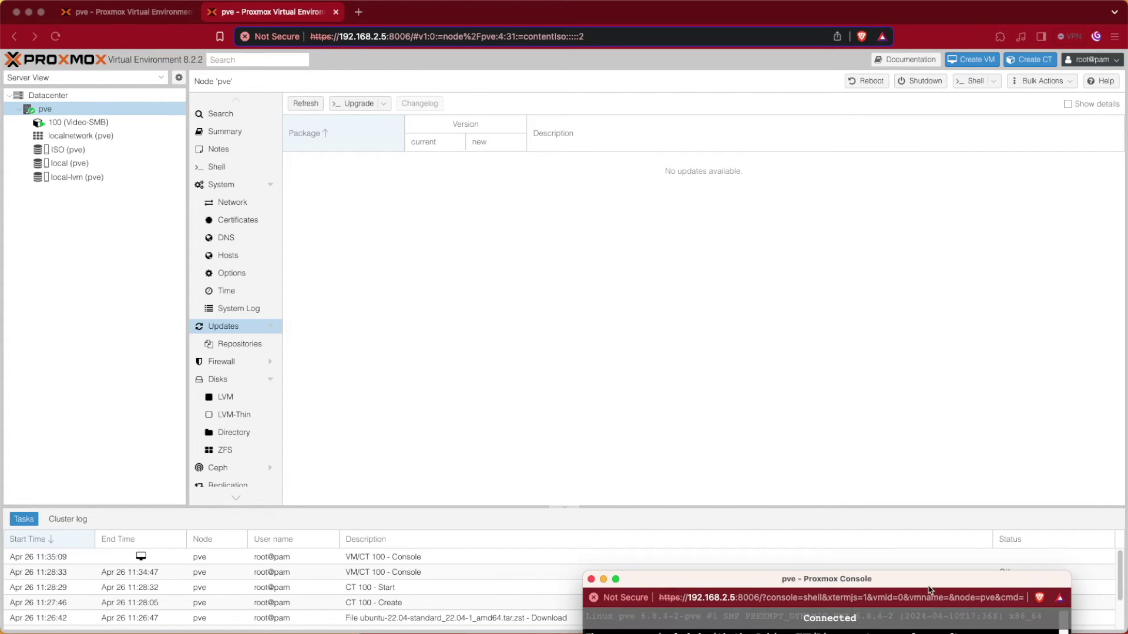
double_click(930, 582)
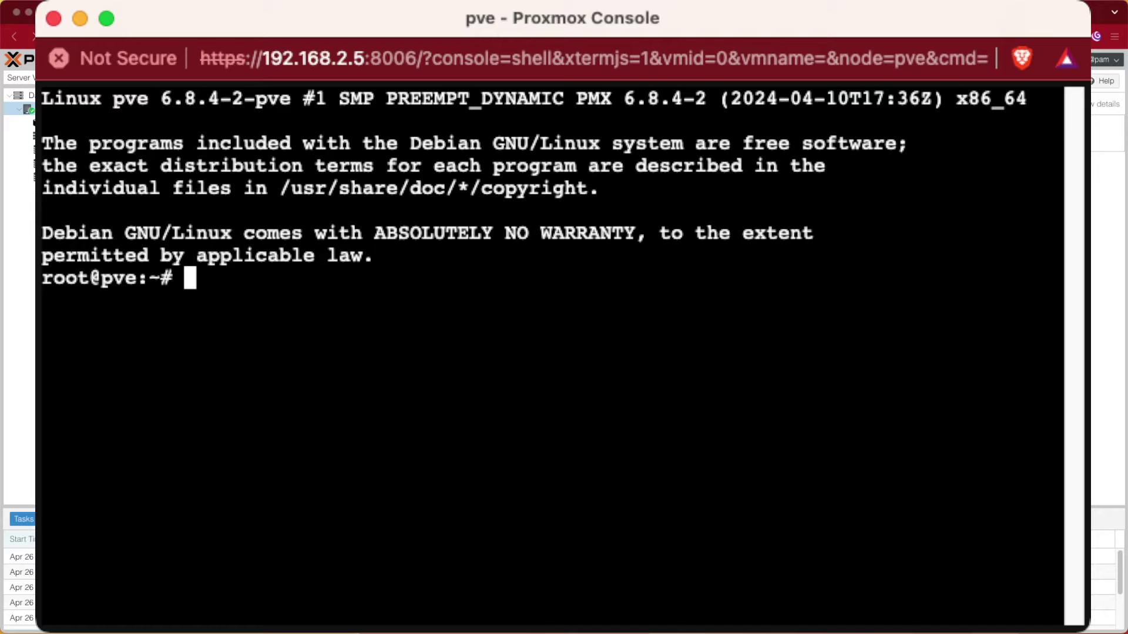
key(super+w)
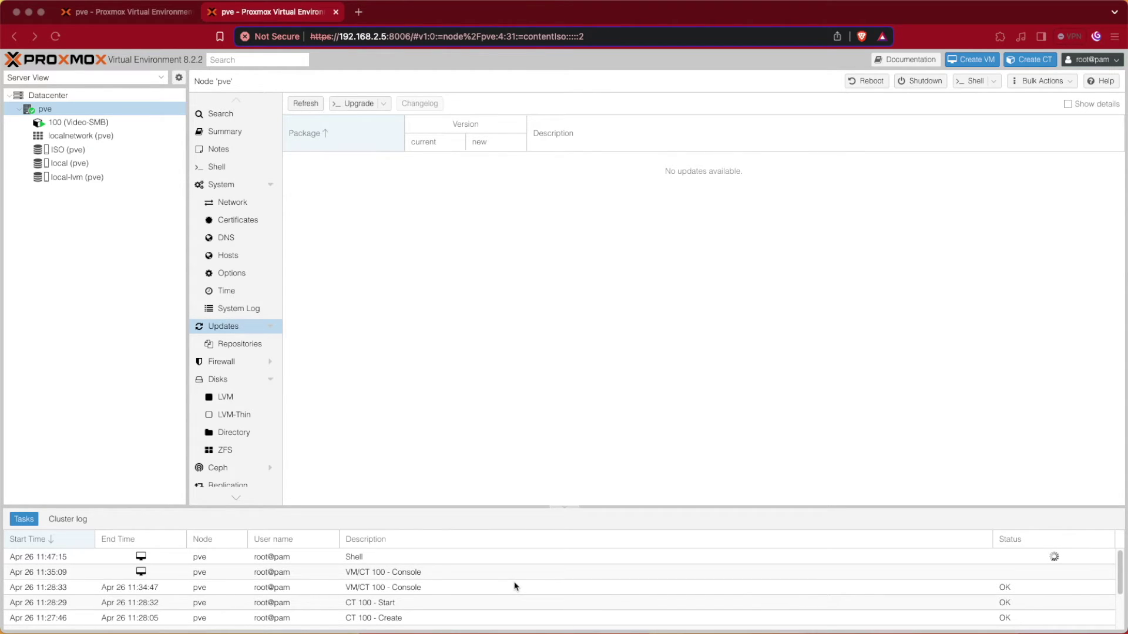
scroll(515, 590, down, 1)
scroll(515, 591, down, 4)
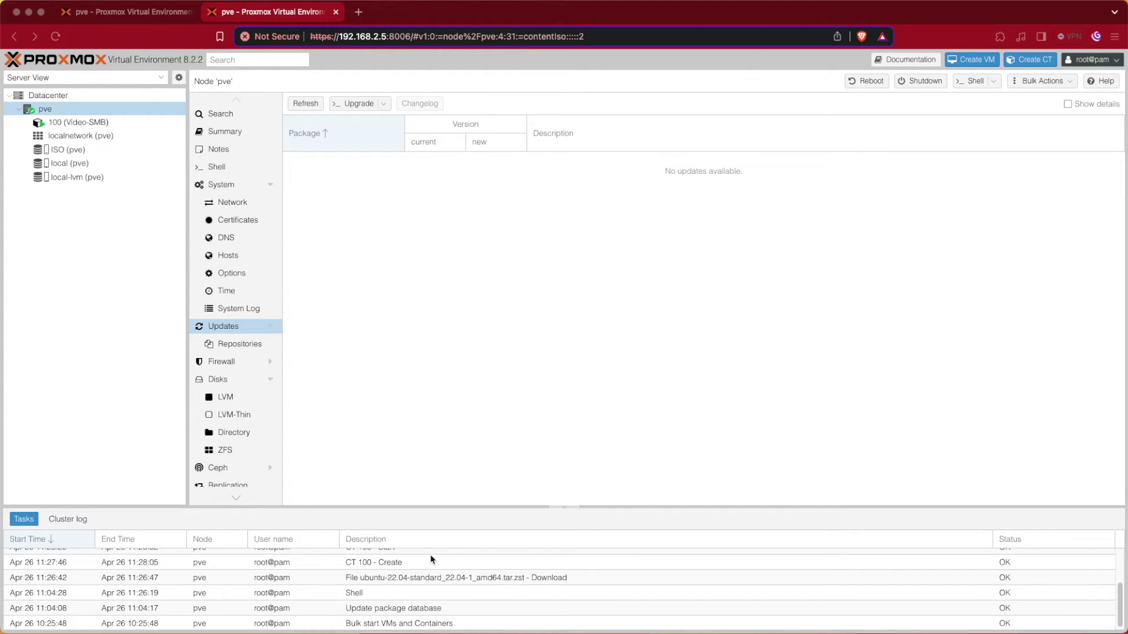
Step: Copy the /var/lib/vz/template path from the ubuntu-22.04 template download task log
double_click(445, 580)
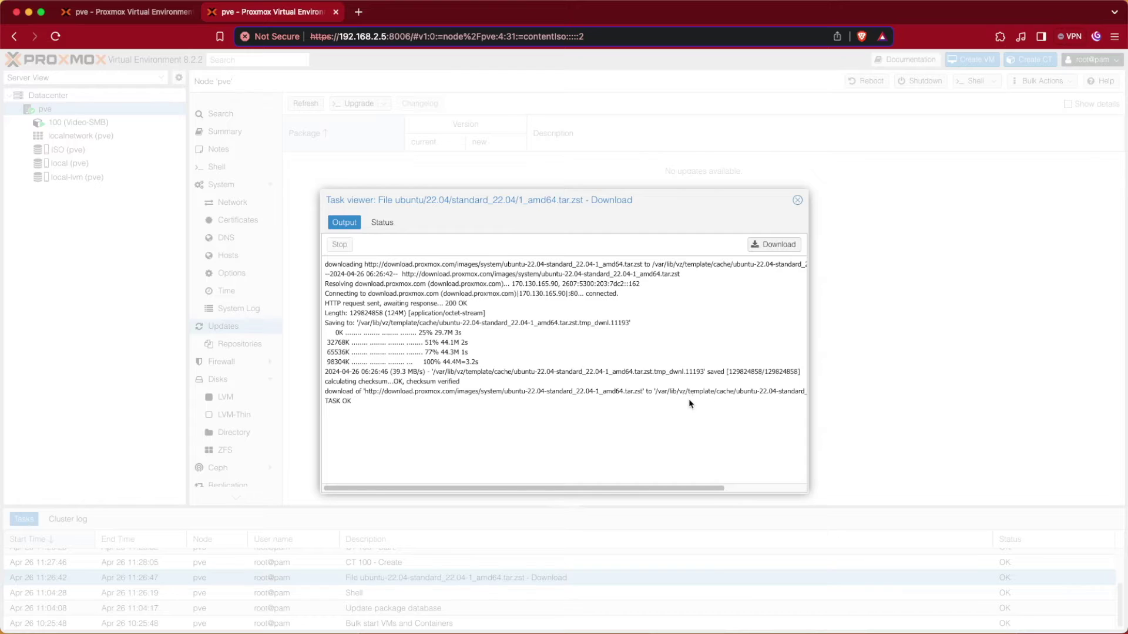
drag(655, 392, 731, 399)
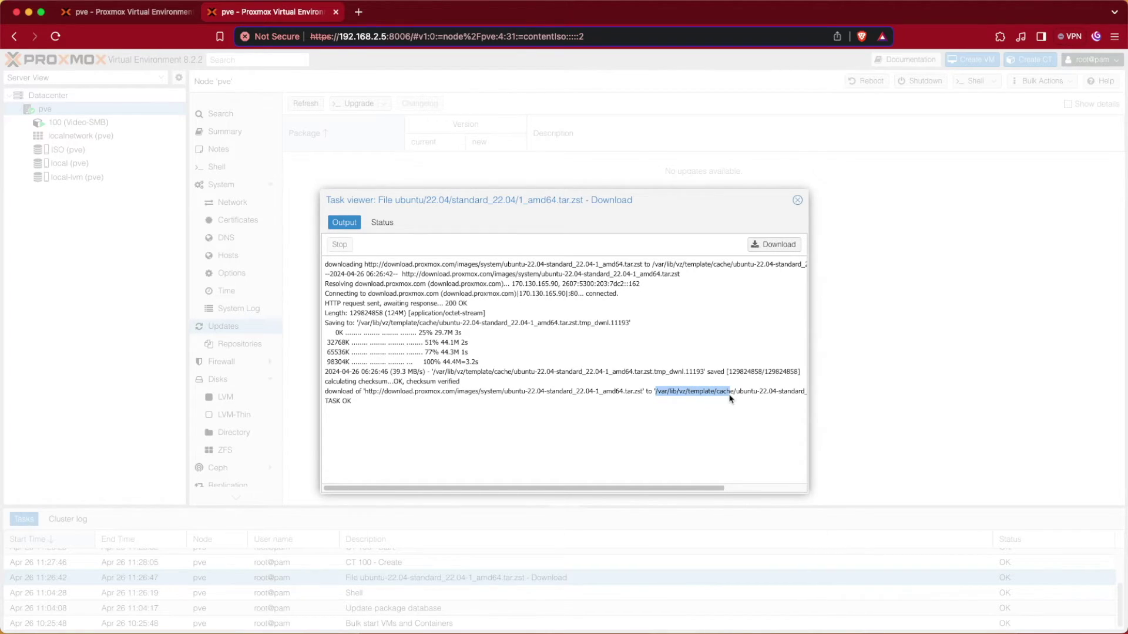
mouse_move(731, 399)
mouse_down()
mouse_move(716, 405)
mouse_move(715, 395)
mouse_up()
right_click(687, 389)
click(717, 417)
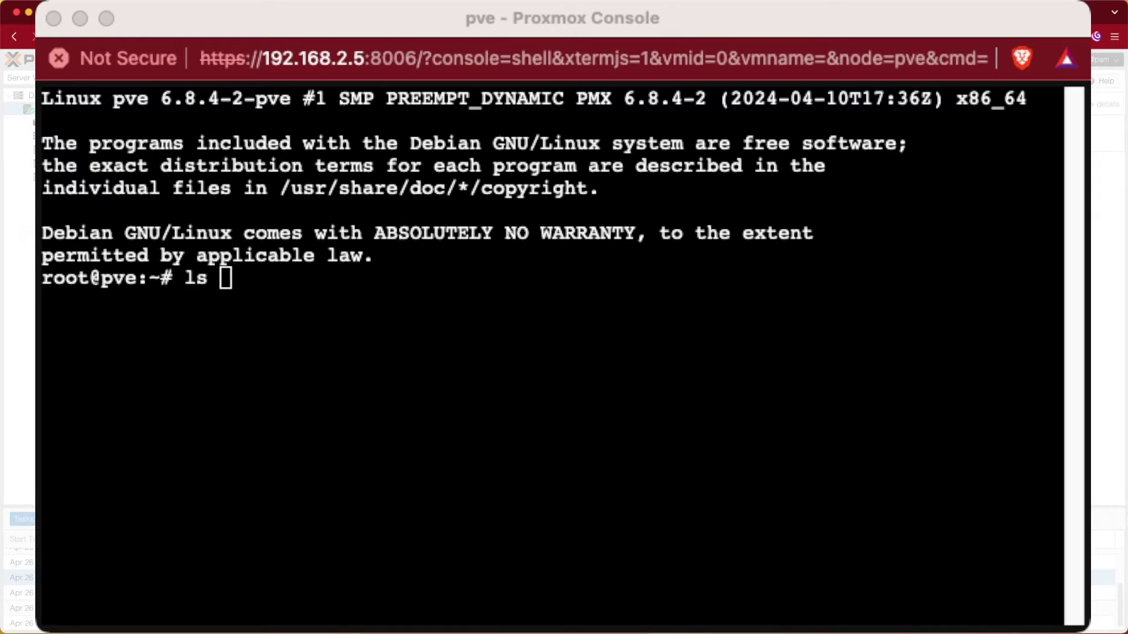
Step: List the contents of /var/lib/vz/template in the node shell
click(1097, 554)
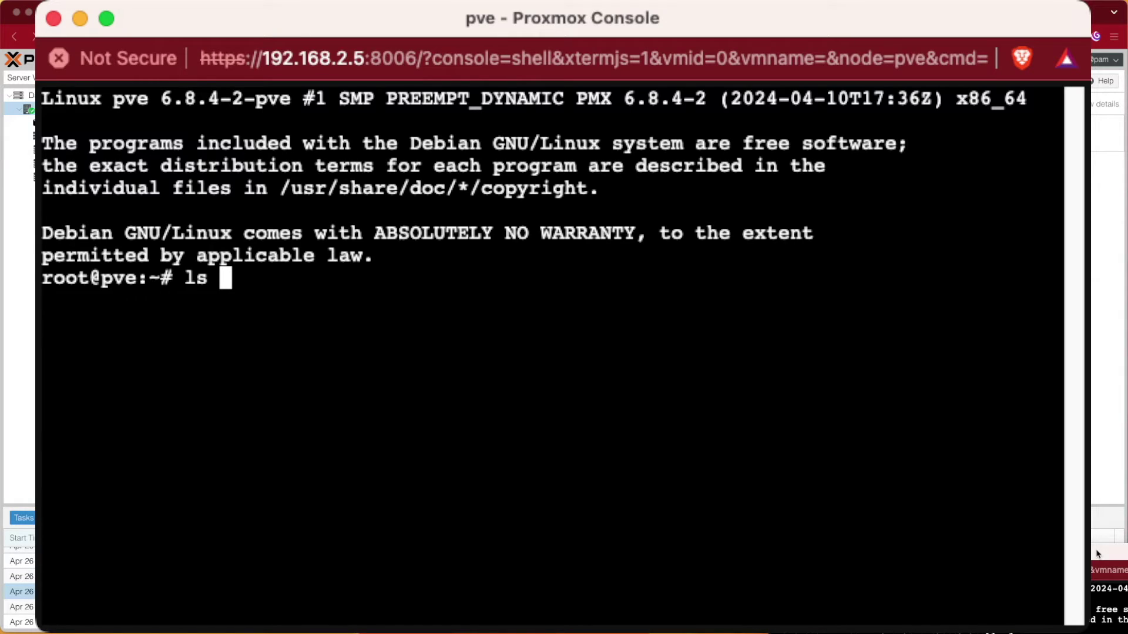
key(super+v)
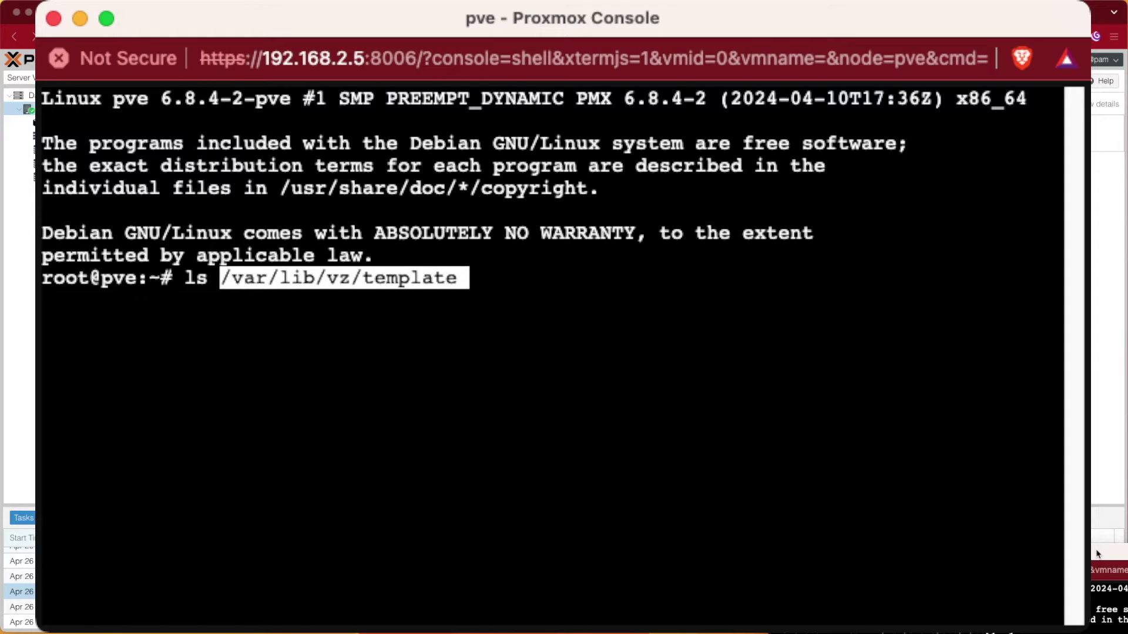
key(Return)
text(\)
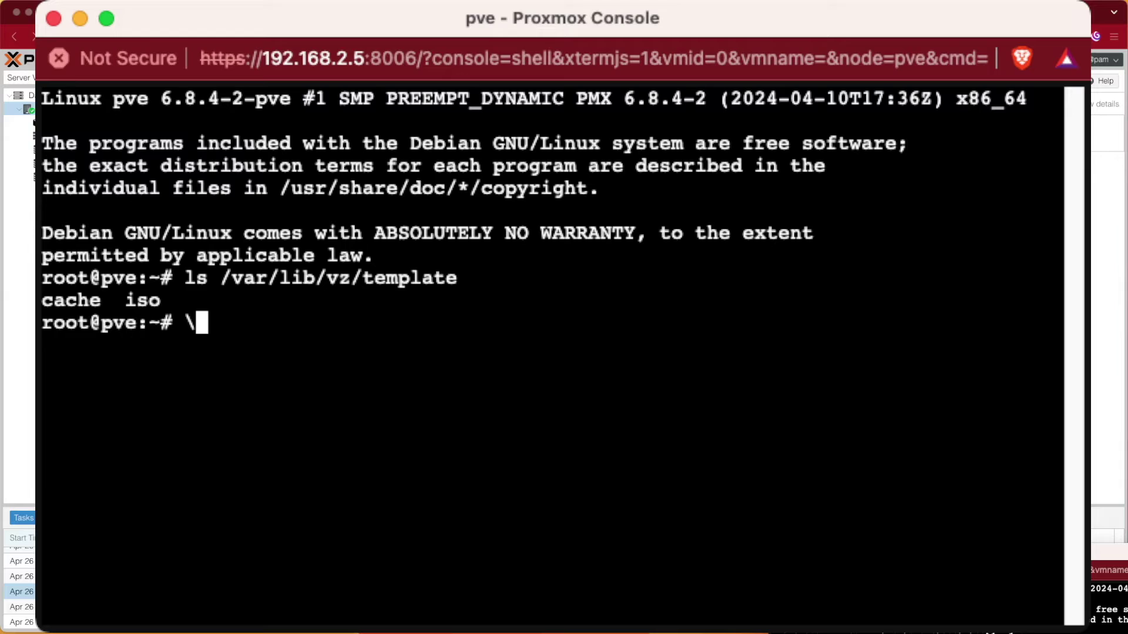
key(BackSpace)
Step: List the iso and cache subfolders: iso is empty, cache holds the Ubuntu 22.04 template
key(Up)
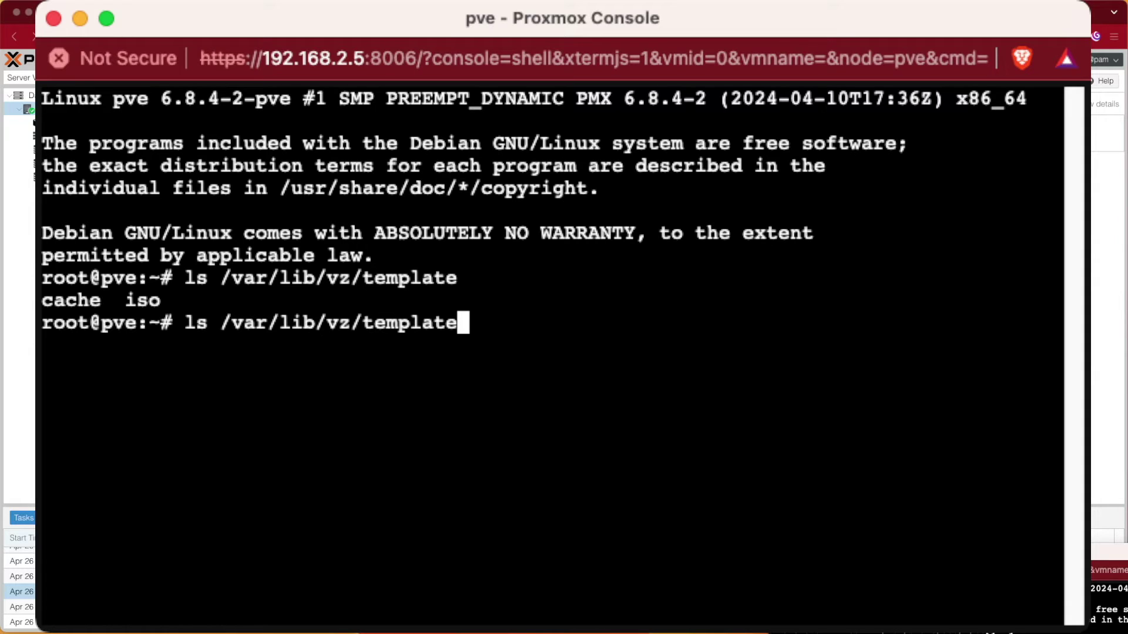
text(/)
text(iso)
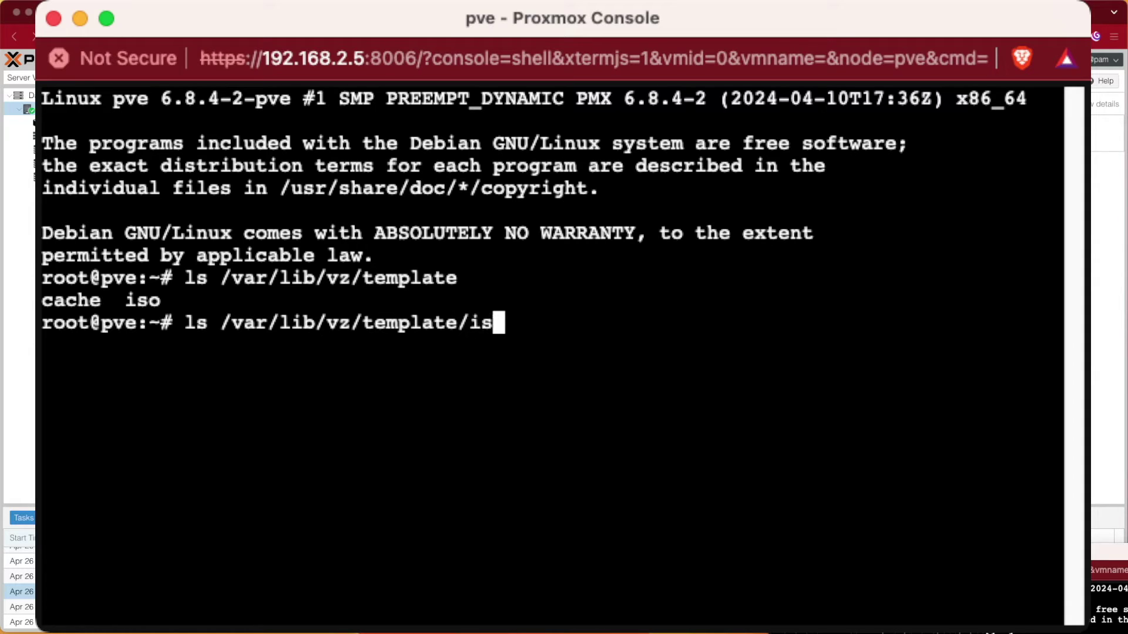
key(Return)
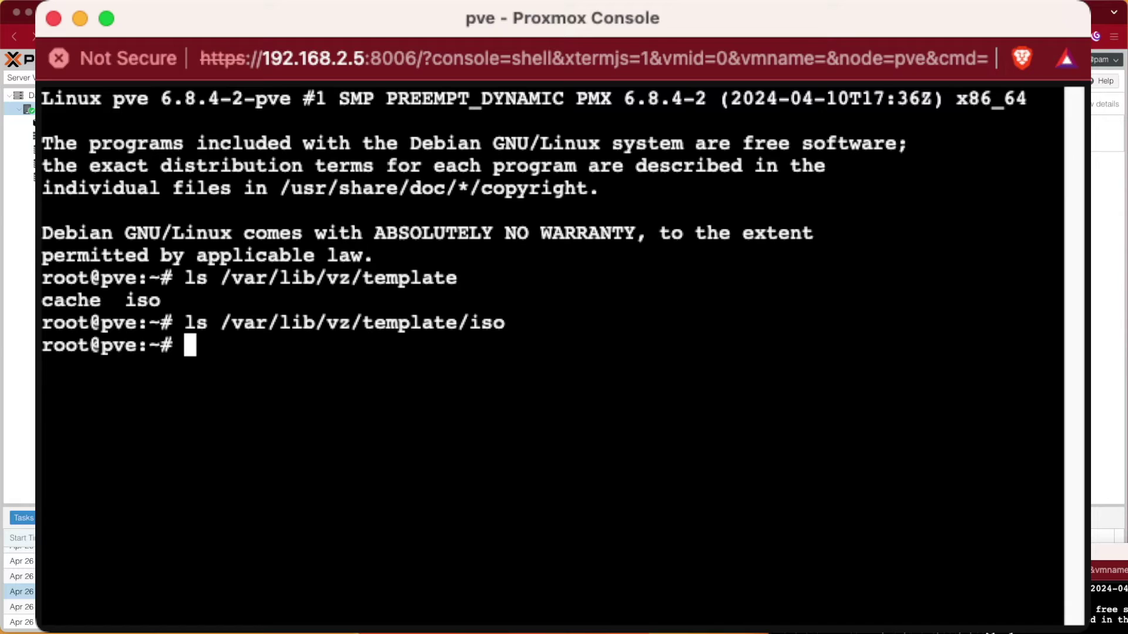
key(Up)
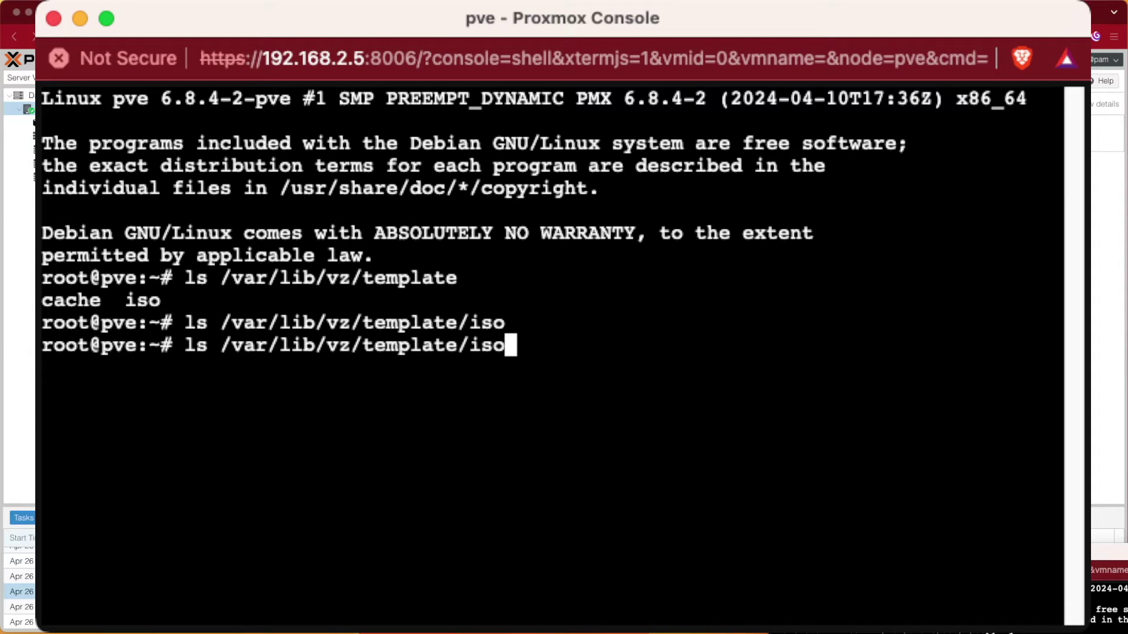
key(BackSpace)
key(BackSpace)
key(BackSpace)
key(BackSpace)
text(/)
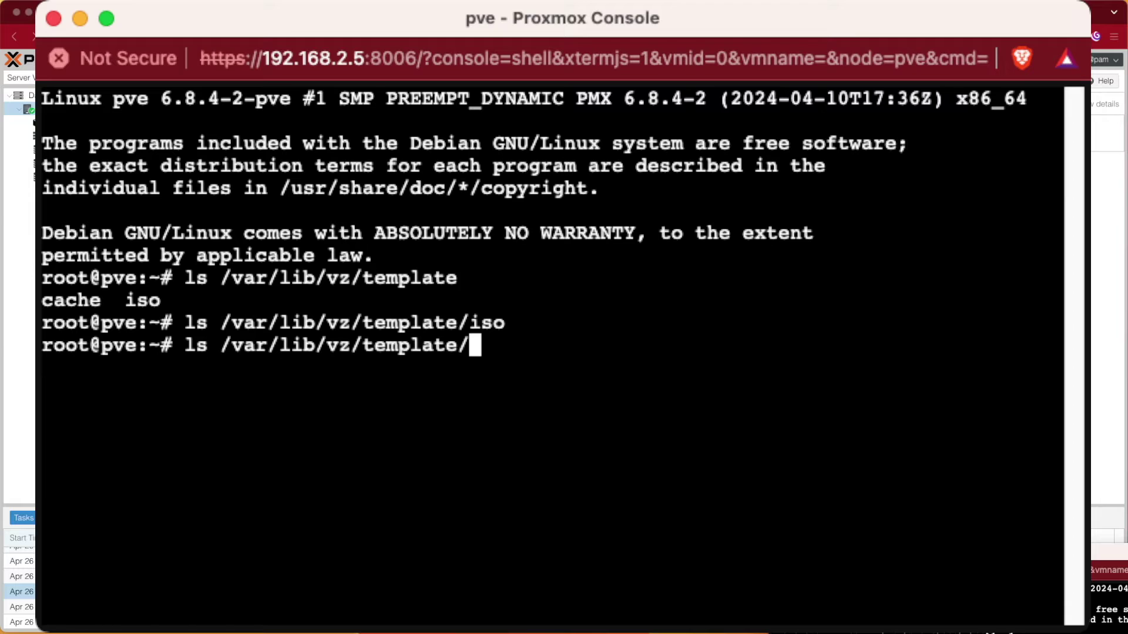
text(cache)
key(Return)
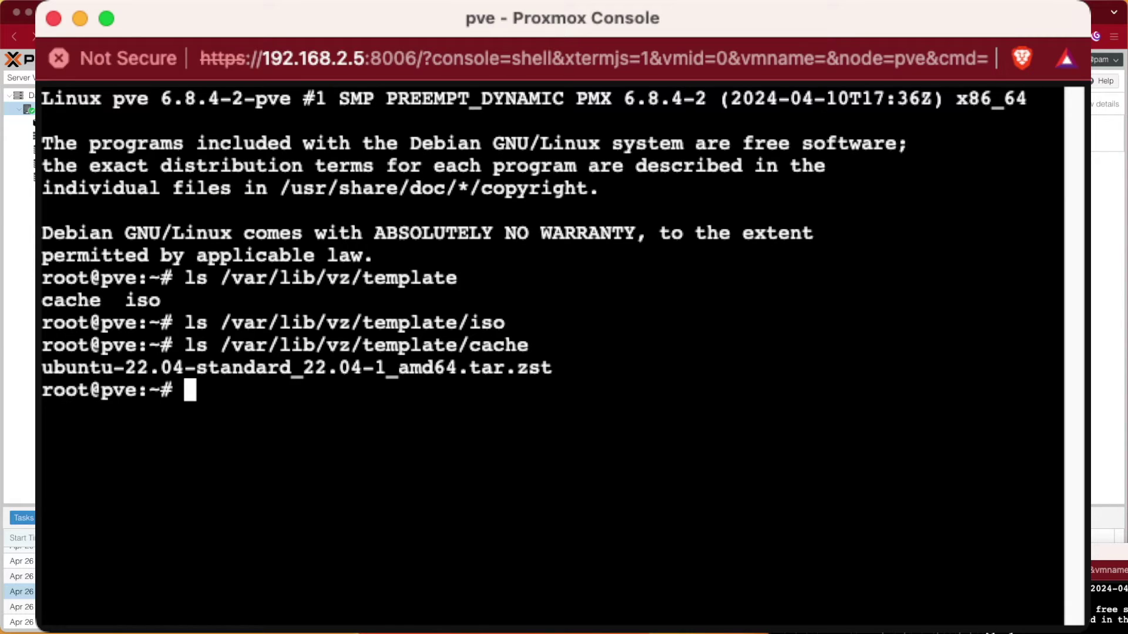
Step: Select the /var/lib/vz/template/iso path in the shell output
key(super+Tab)
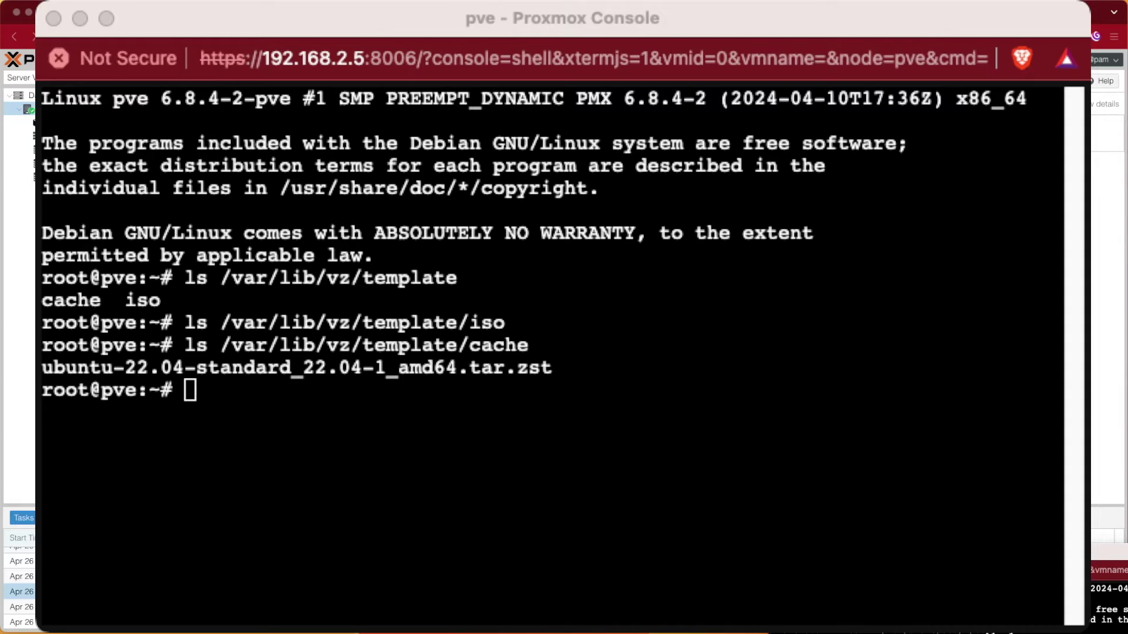
key(super+Tab)
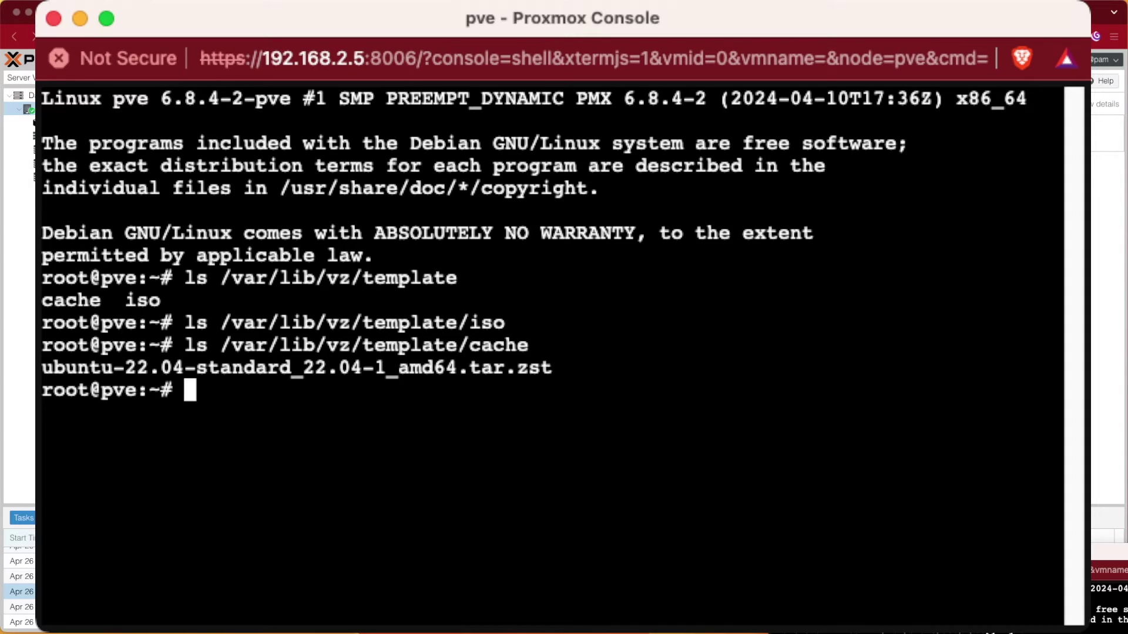
drag(220, 323, 505, 322)
key(super+c)
key(super+Tab)
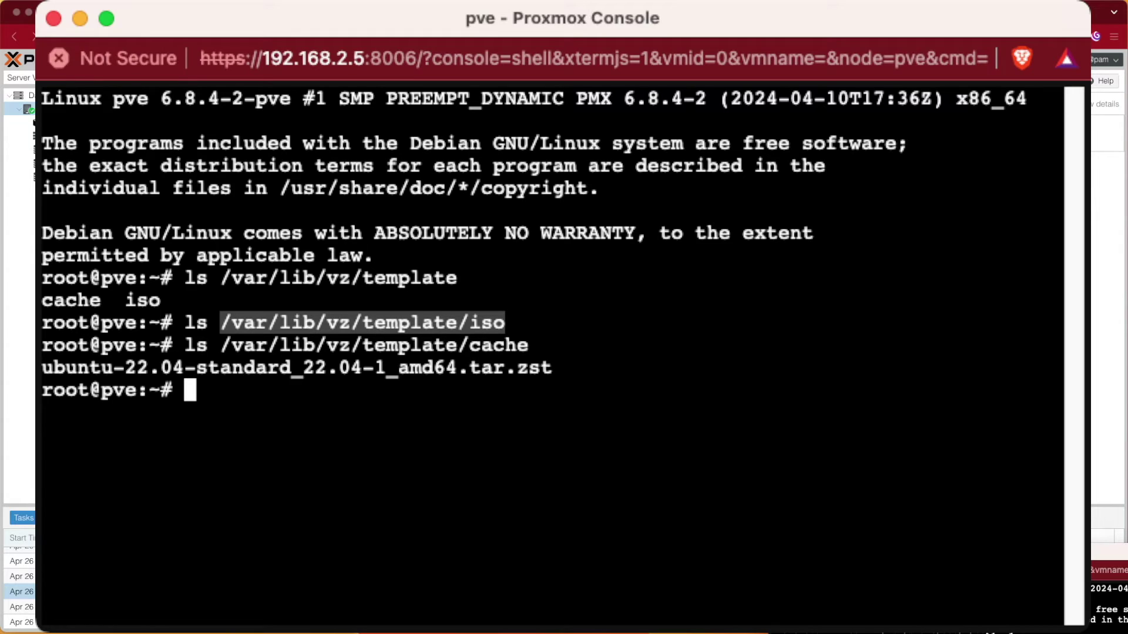
Step: Type 'mount -t cifs //192.168.2.7/' with sambashare/ pasted after it, then select the template/iso path part
text(mount )
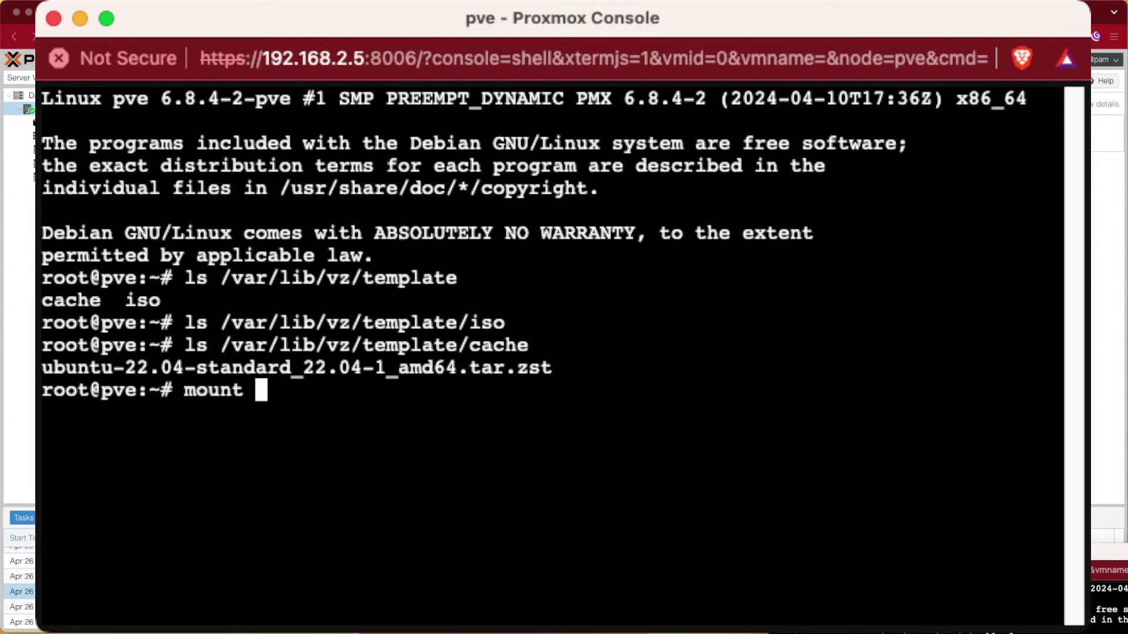
text(-t)
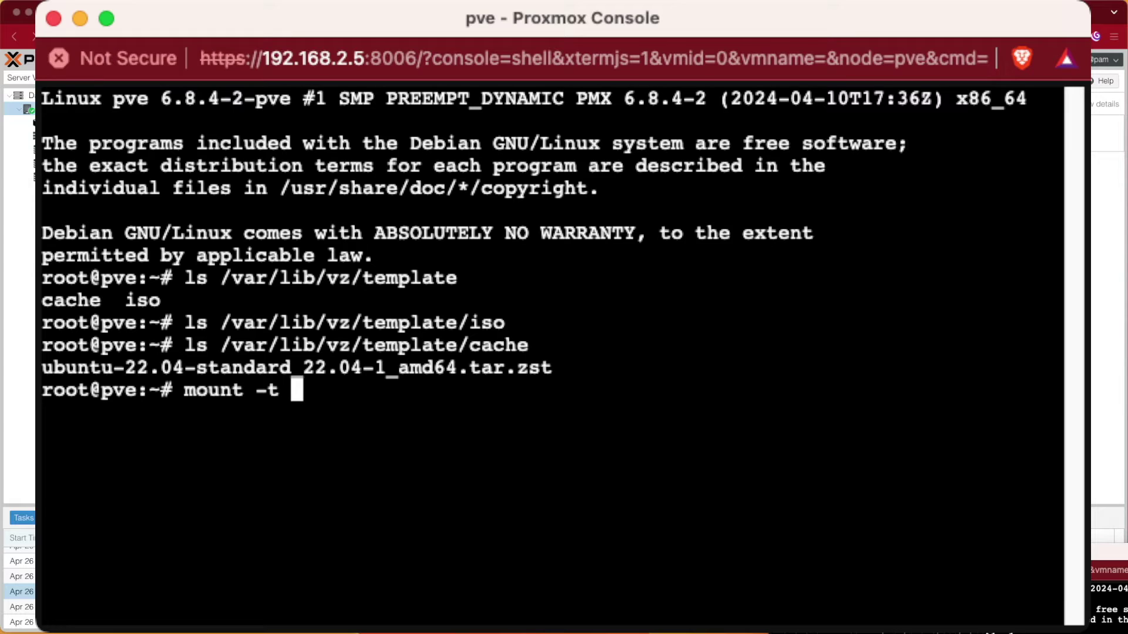
text( cifs)
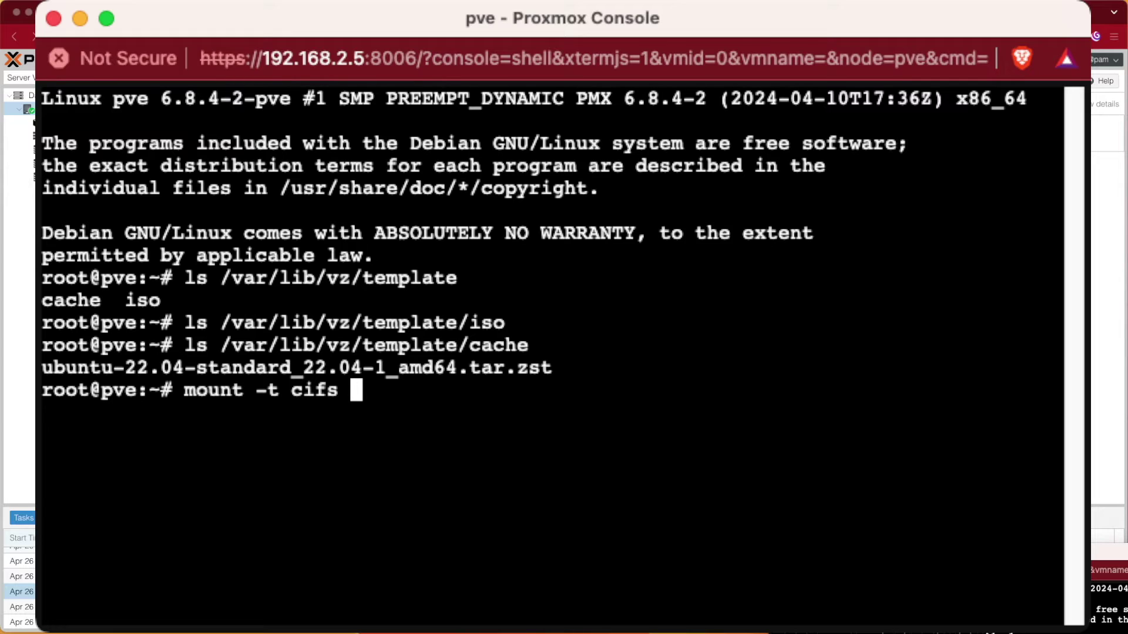
text(//)
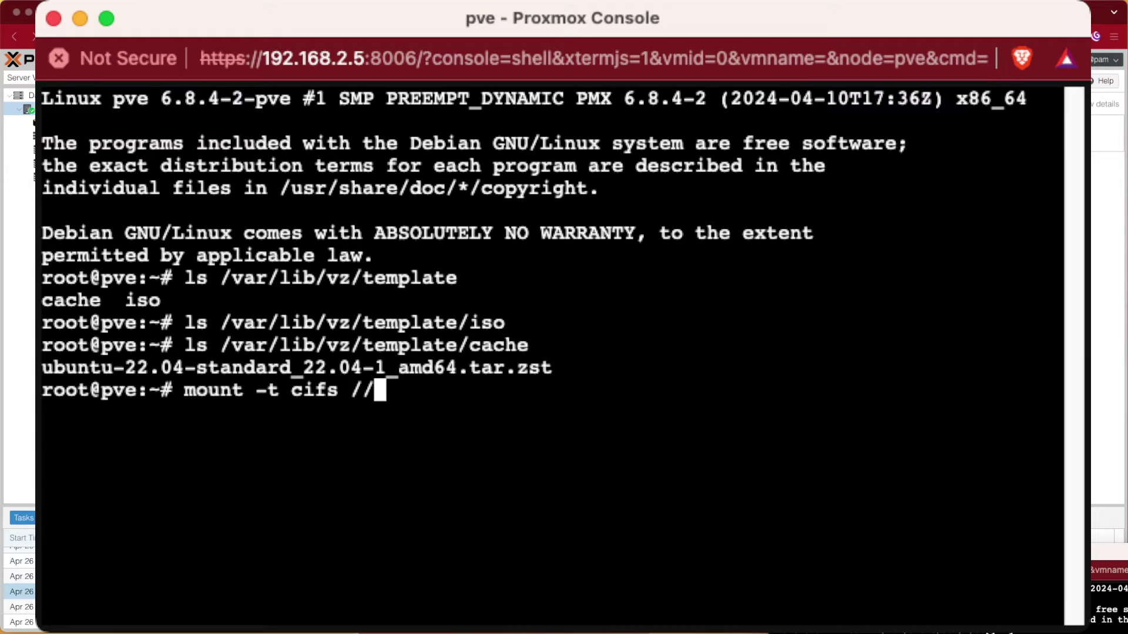
text(192)
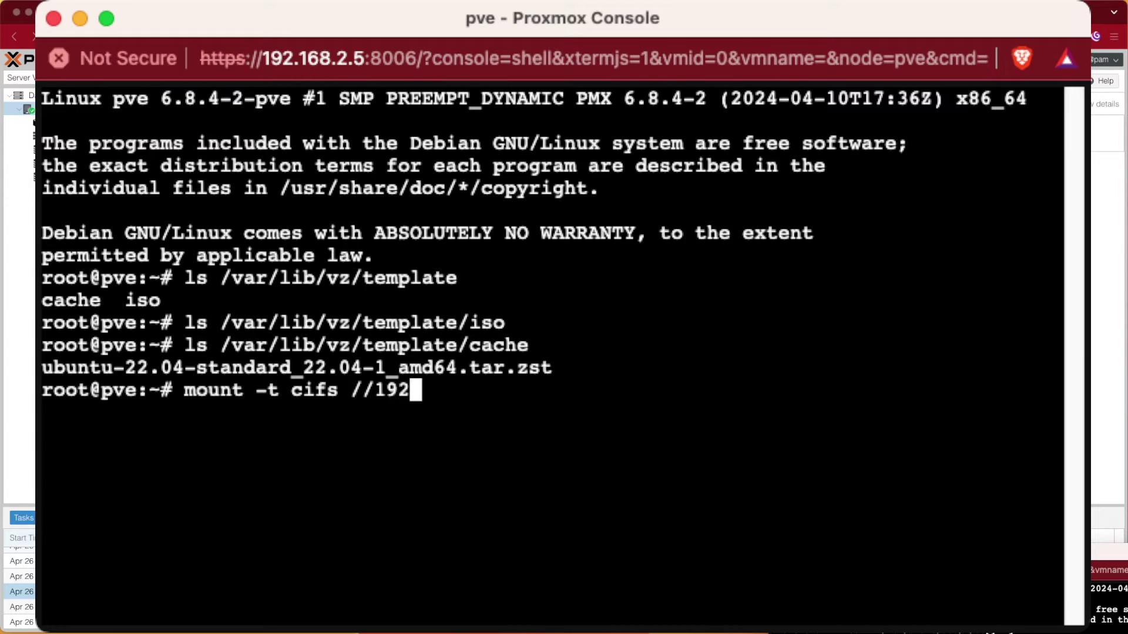
text(.168.)
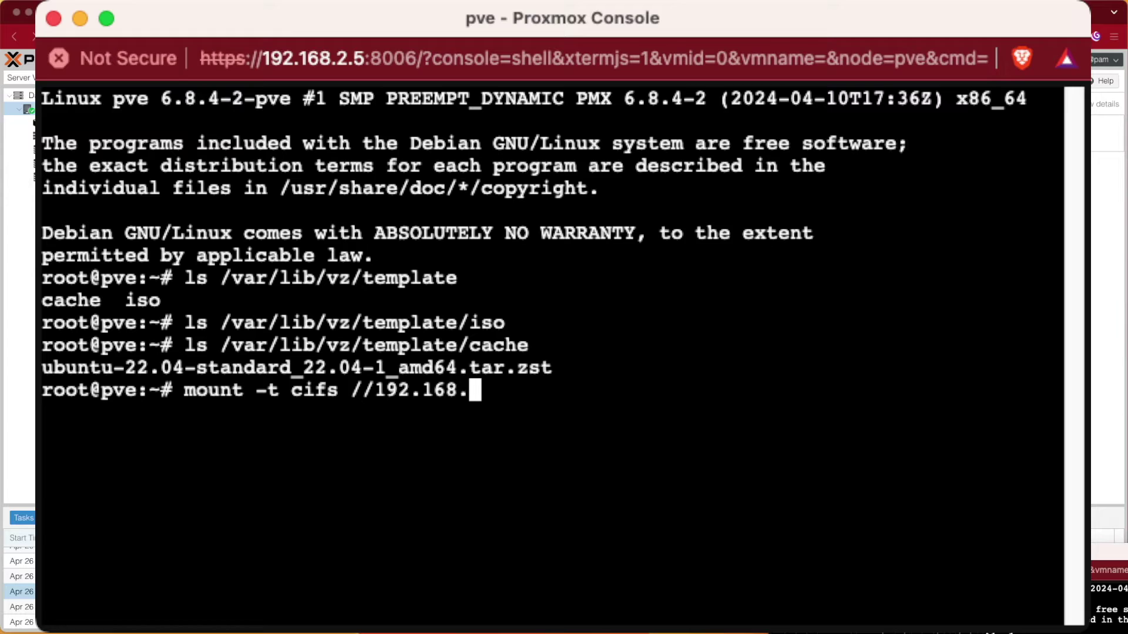
text(2.7)
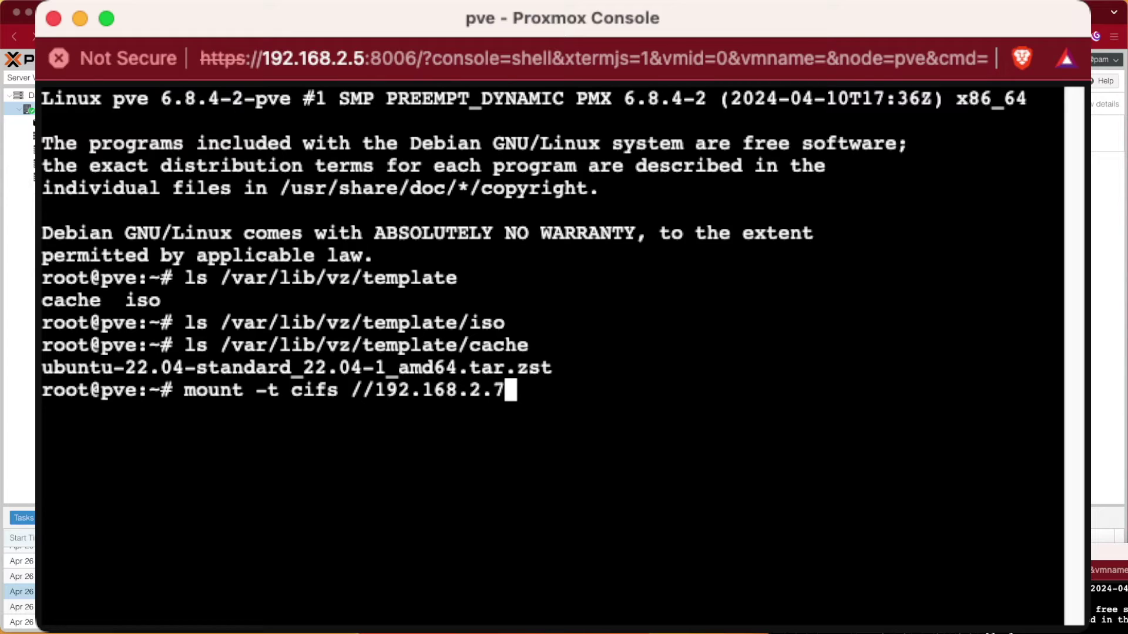
text(/)
text(sambashare/)
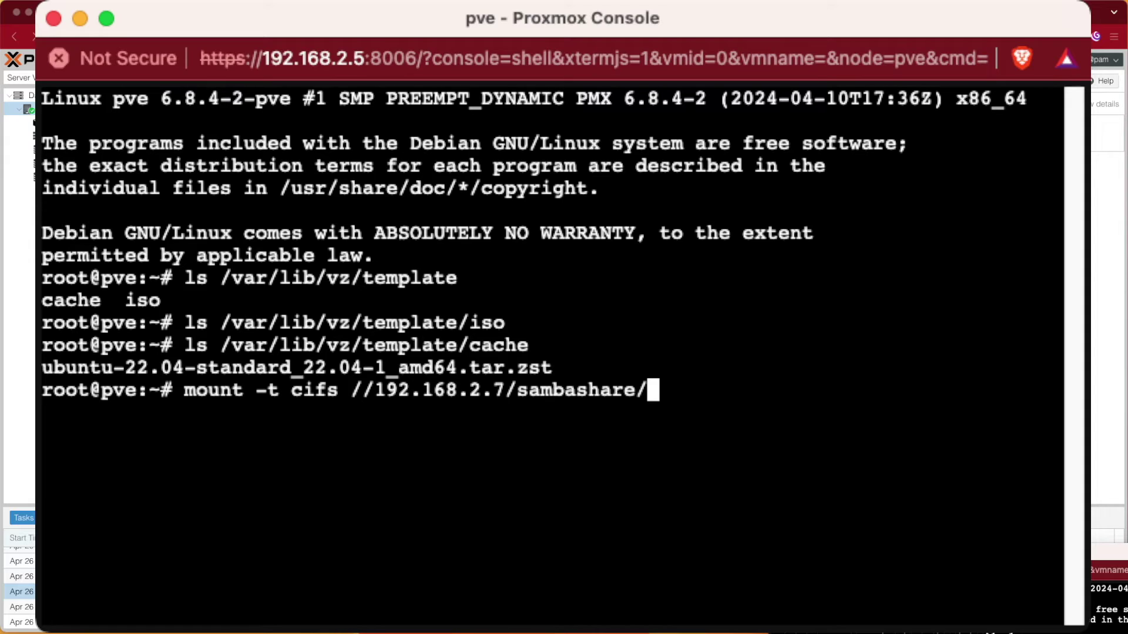
drag(362, 323, 505, 323)
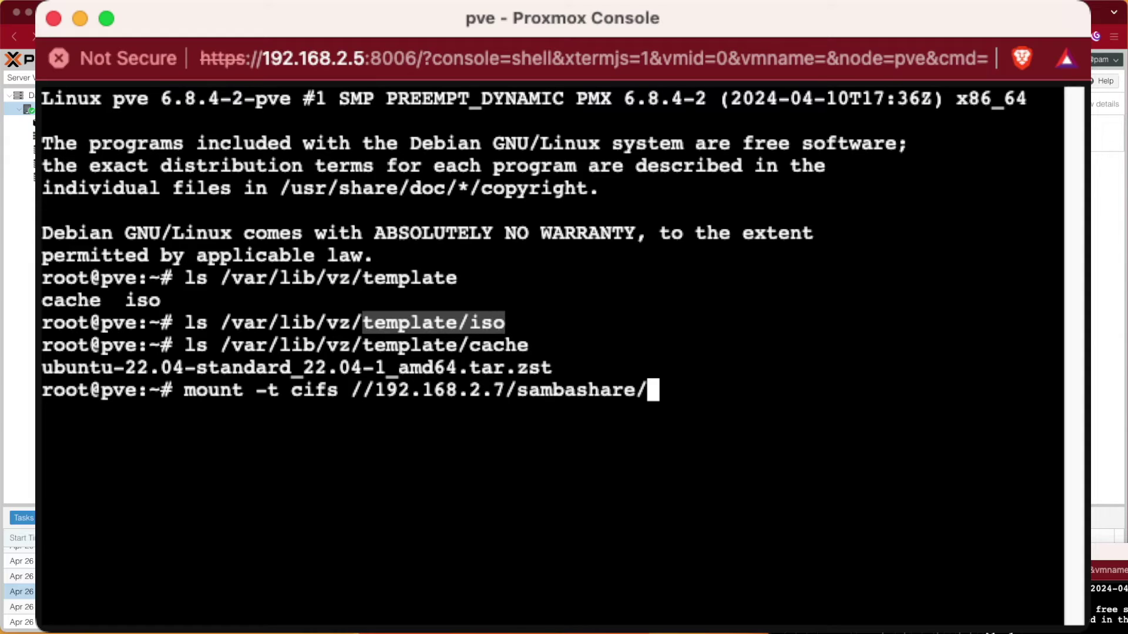
Step: Append template/iso to the share, /var/lib/vz/template/iso as mount point, and the username/password options
text(template/iso)
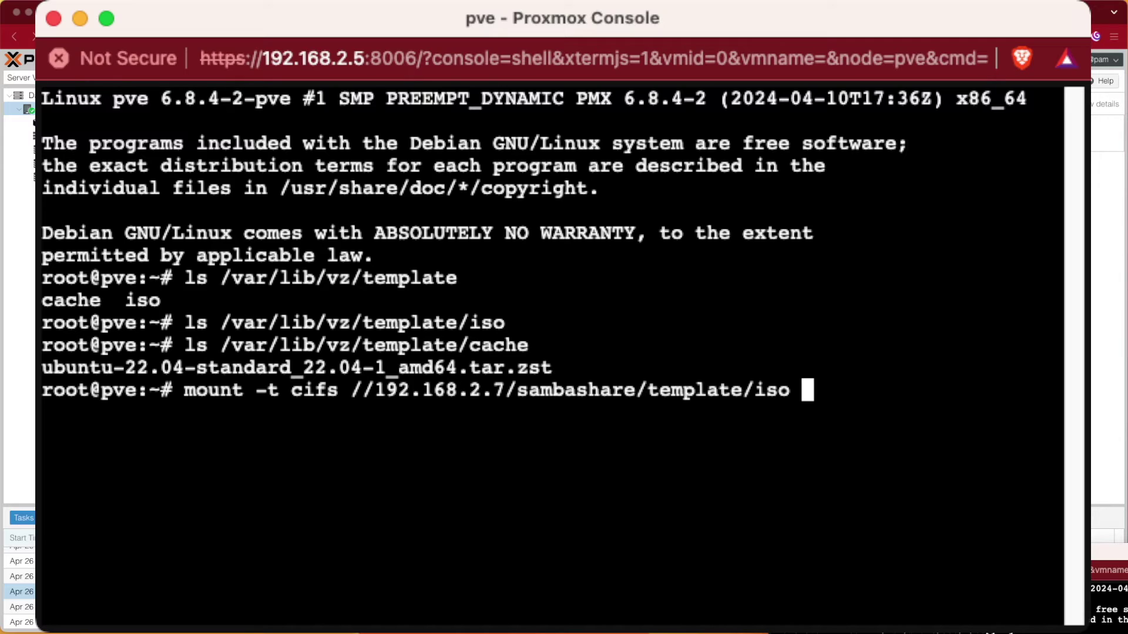
drag(219, 323, 505, 323)
key(super+v)
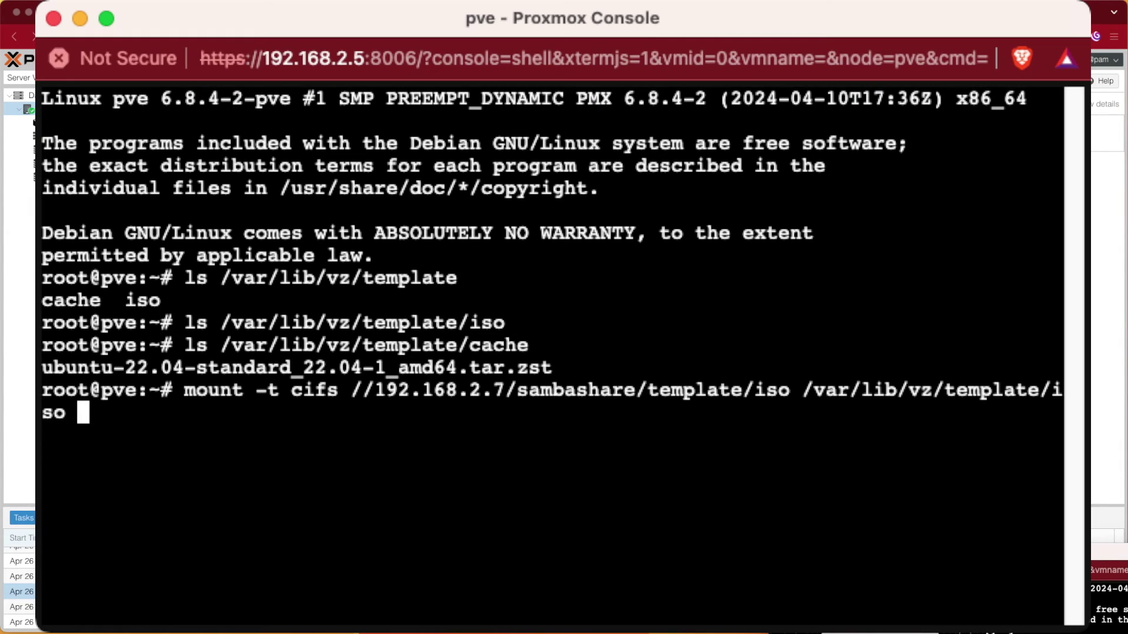
key(super+v)
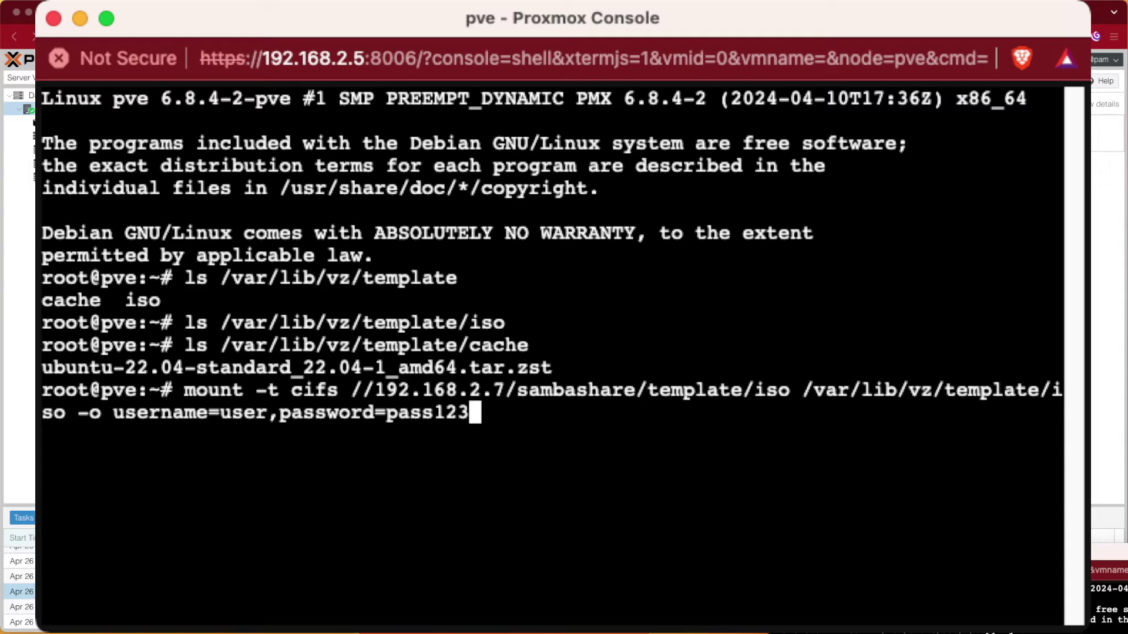
Step: Replace the placeholder username and password with the share's credentials and run the mount command
key(Left)
key(Left)
key(Left)
key(Left)
key(Left)
key(Left)
key(Left)
key(Left)
key(Left)
key(Left)
key(Left)
key(Left)
key(Left)
key(Left)
key(Left)
key(Left)
key(Left)
key(BackSpace)
key(BackSpace)
key(BackSpace)
key(BackSpace)
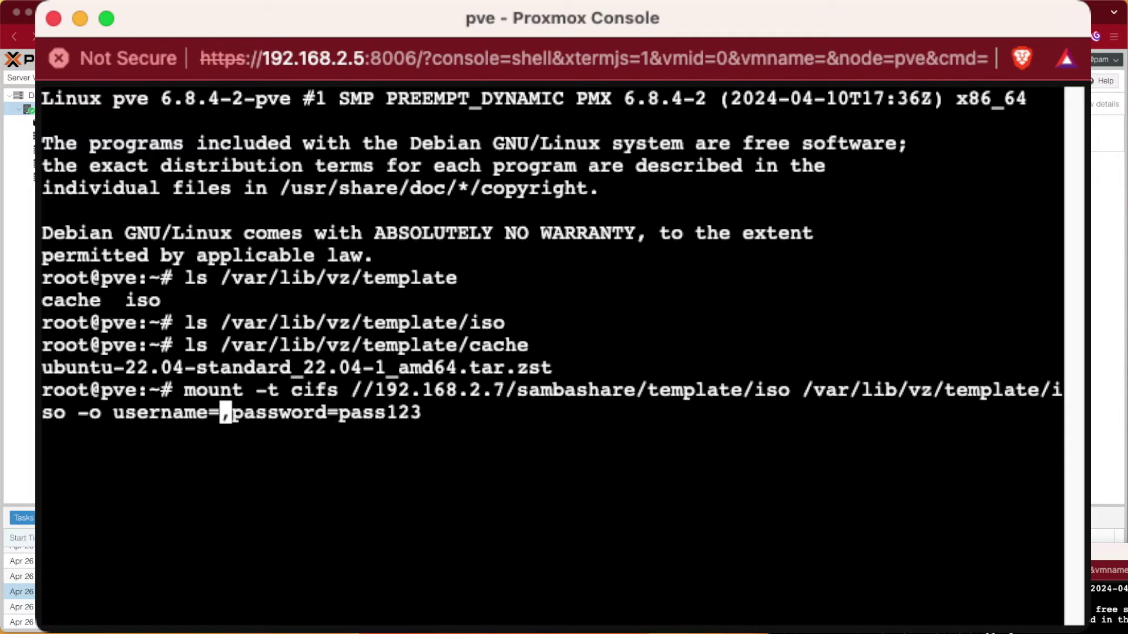
text(ve)
key(Right)
key(Right)
key(Right)
key(Right)
key(Right)
key(Right)
key(Right)
key(Right)
key(Right)
key(Right)
key(Right)
key(Right)
key(Right)
key(Right)
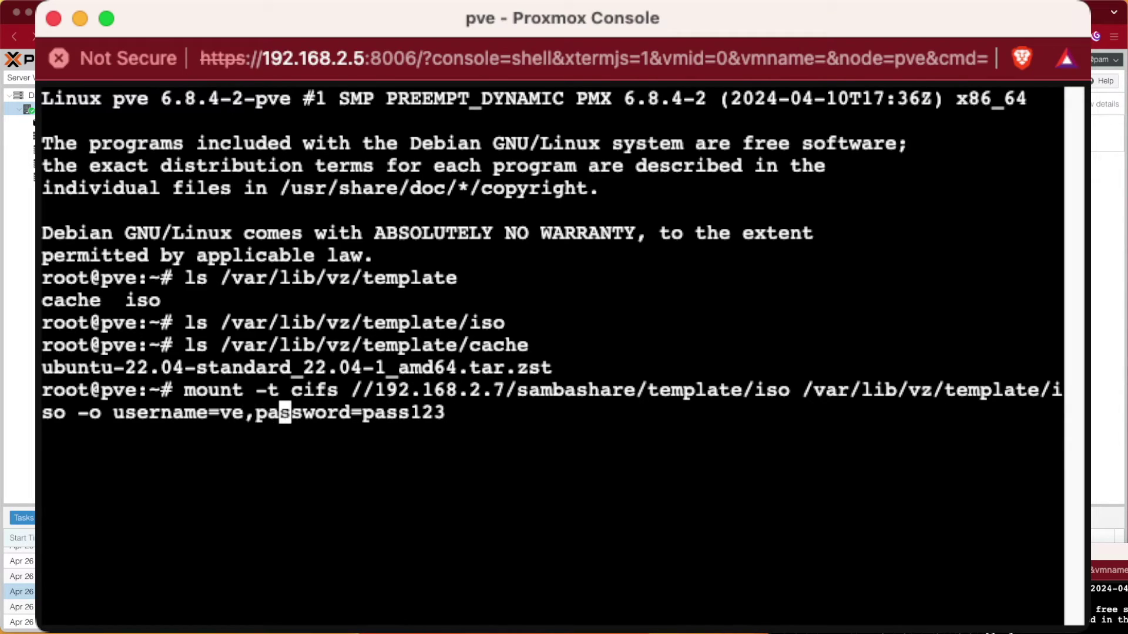
key(Right)
key(Right)
key(Right)
key(BackSpace)
key(BackSpace)
key(BackSpace)
key(BackSpace)
key(BackSpace)
key(BackSpace)
key(BackSpace)
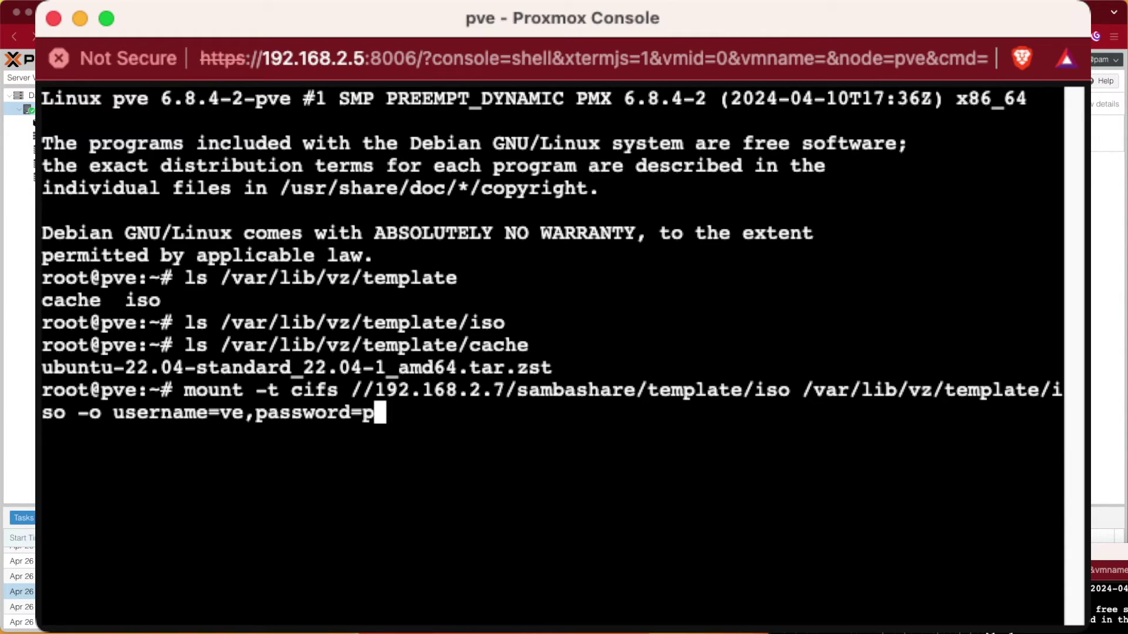
text(test)
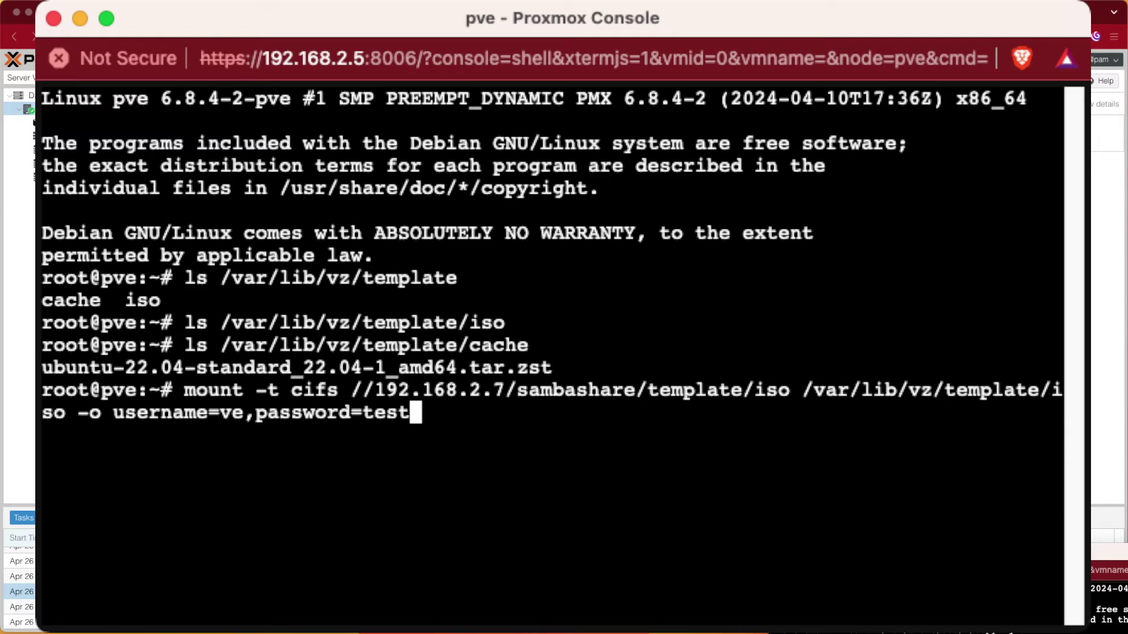
key(Return)
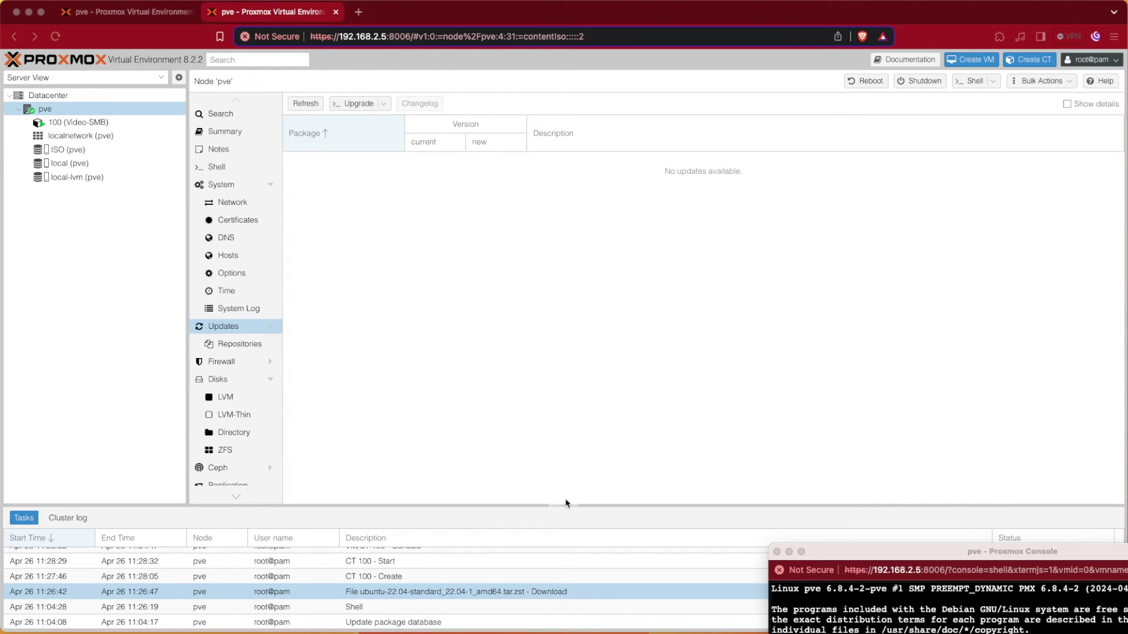
Step: View the ISO Images of the ISO (pve) and local (pve) storages, both empty
click(69, 150)
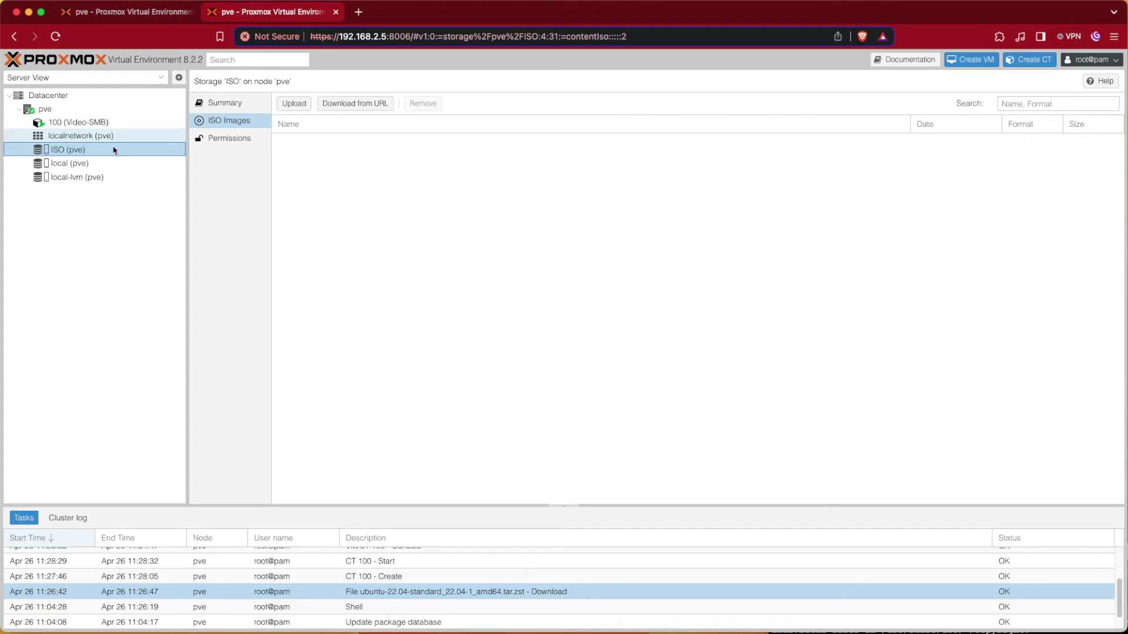
click(124, 164)
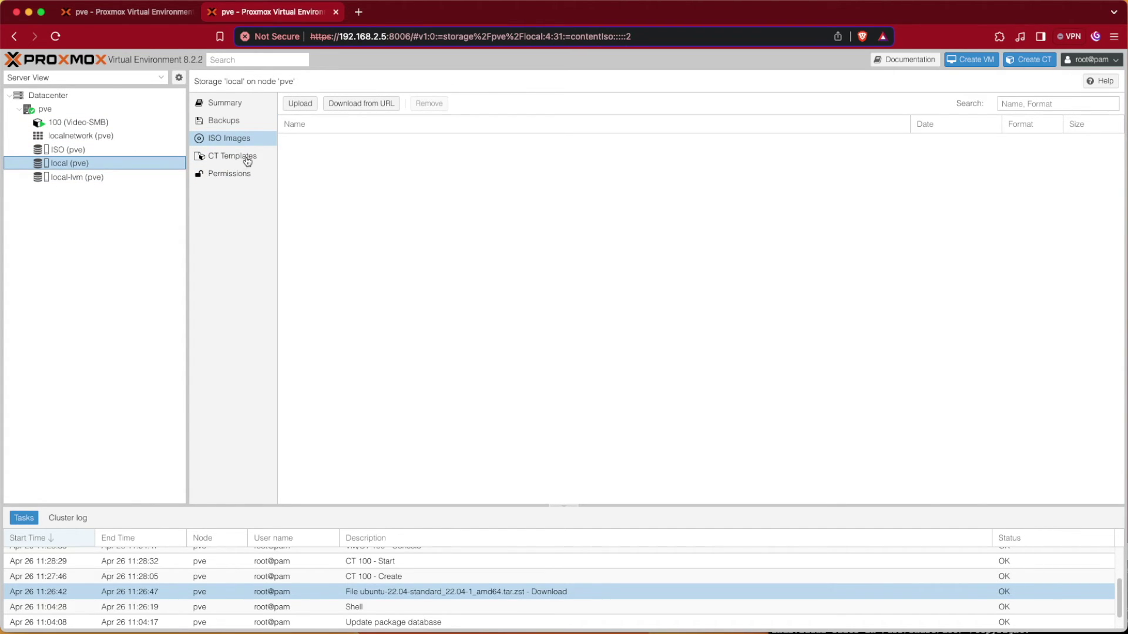
key(super+Tab)
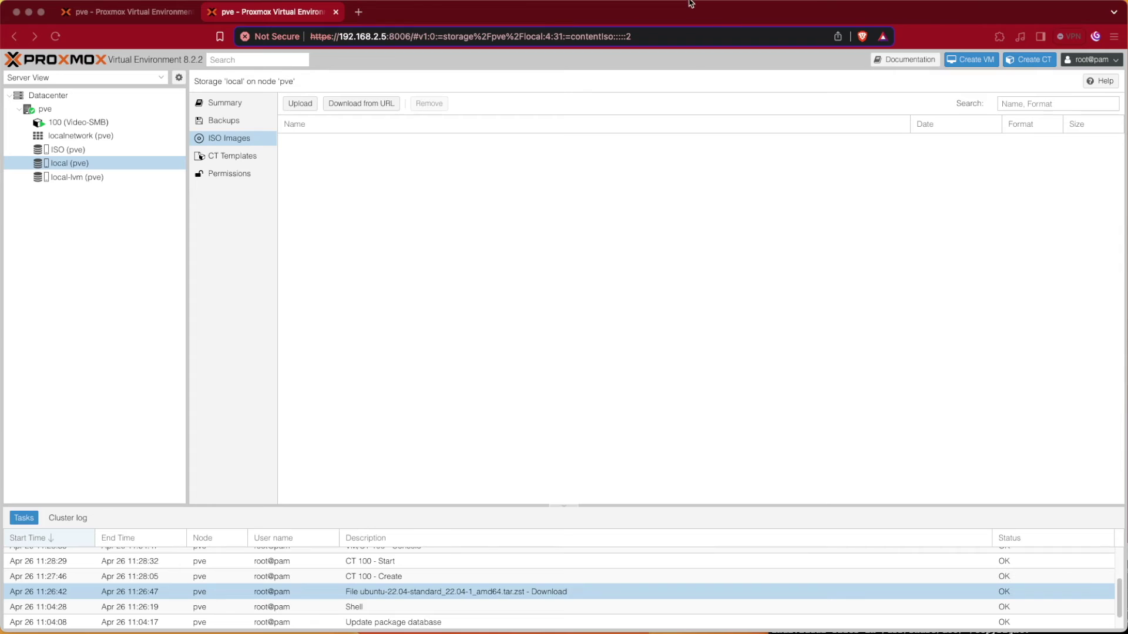
Step: Search 'ubuntu' in a new Brave tab and start the Ubuntu Desktop 24.04 LTS download
click(359, 12)
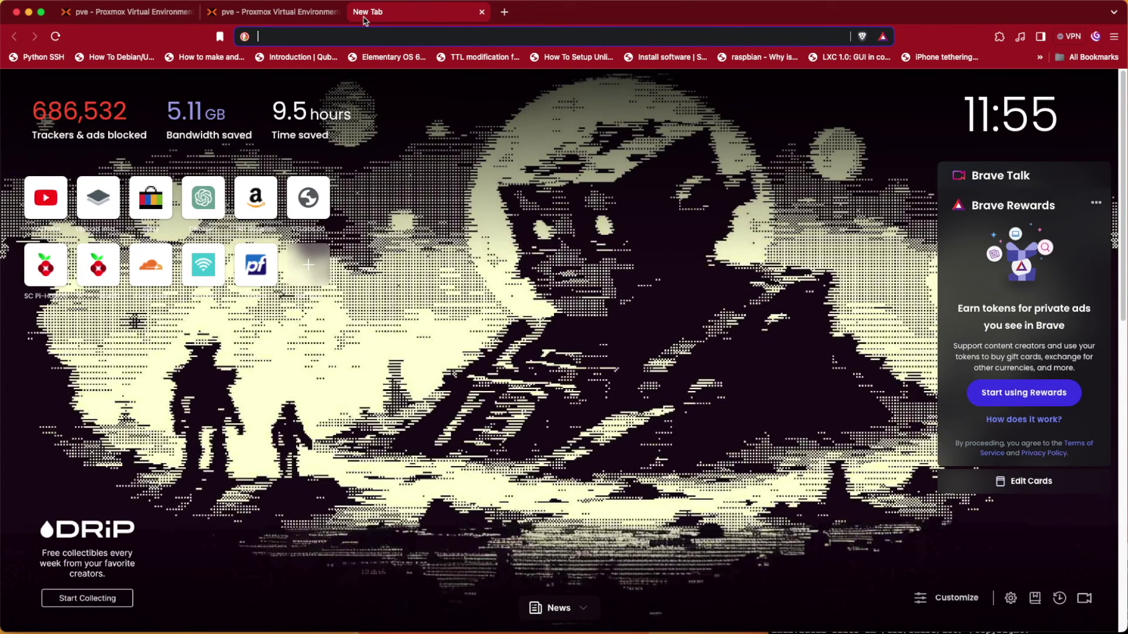
text(ubuntu)
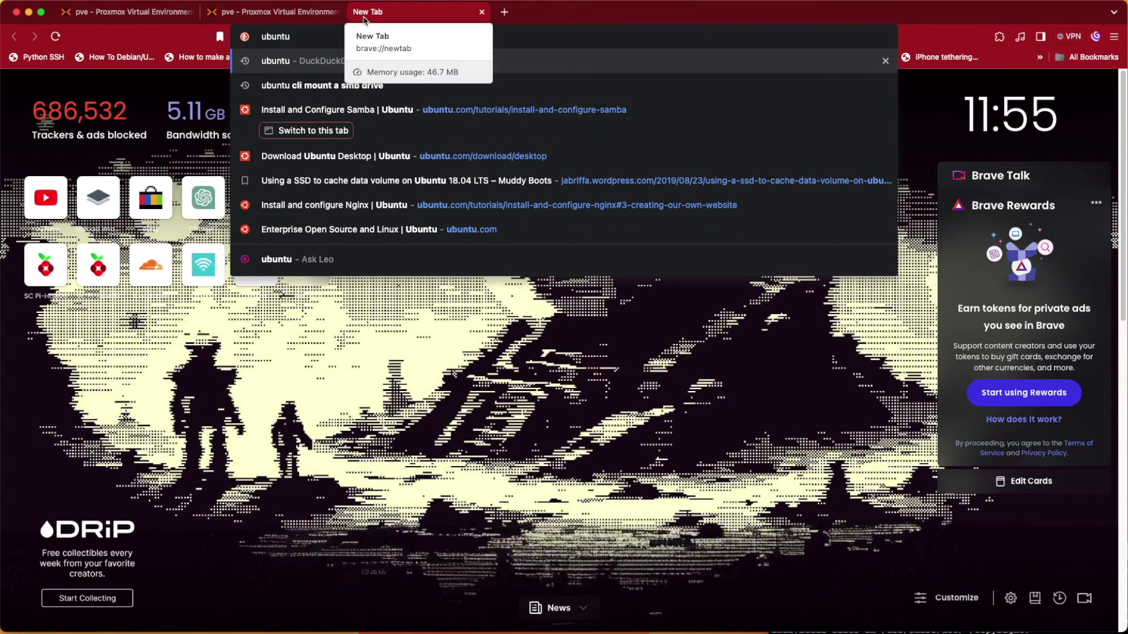
key(Return)
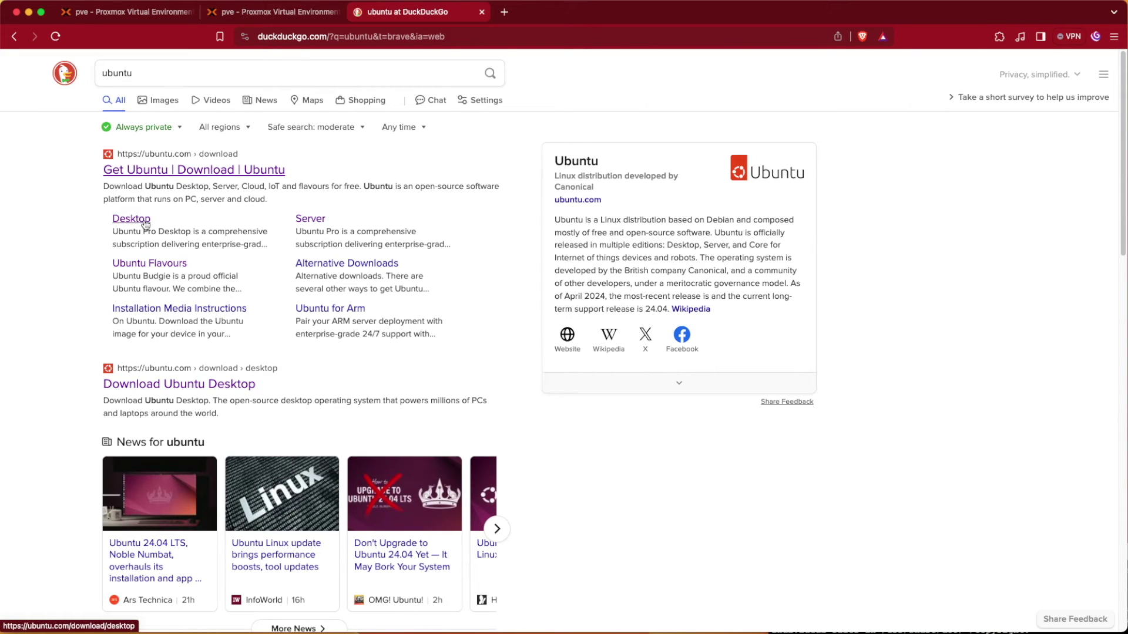
click(159, 174)
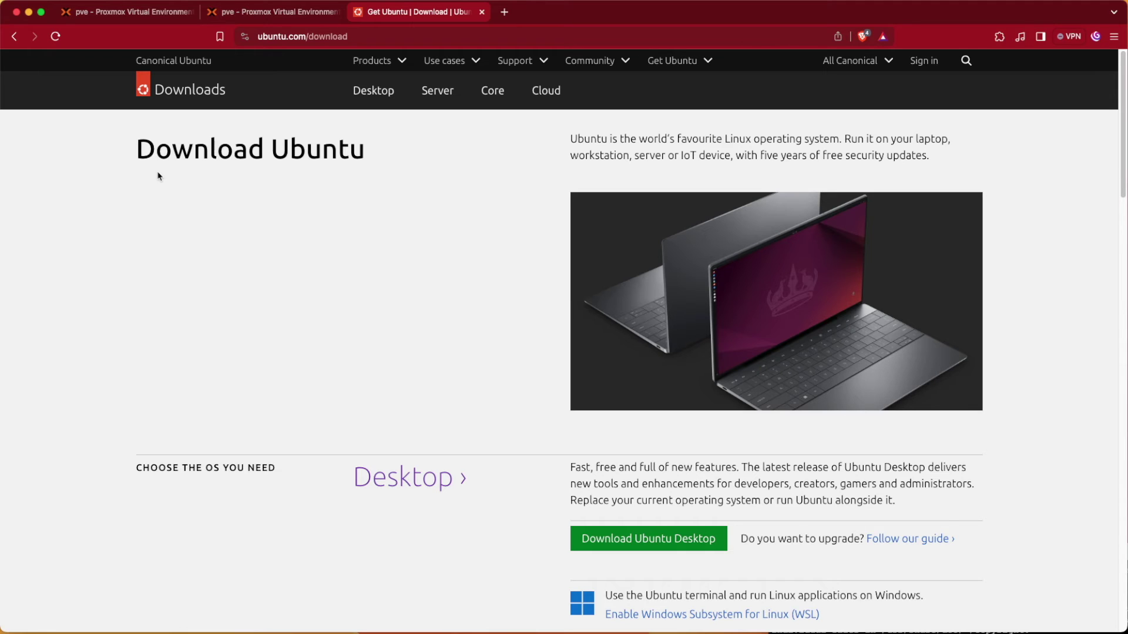
click(394, 109)
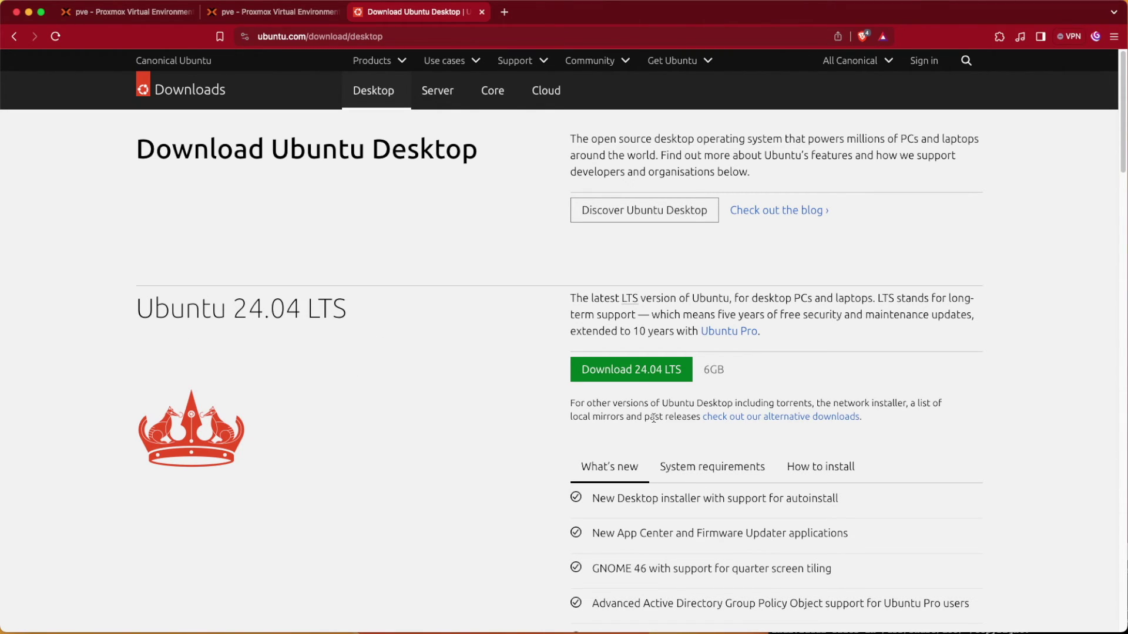
click(623, 370)
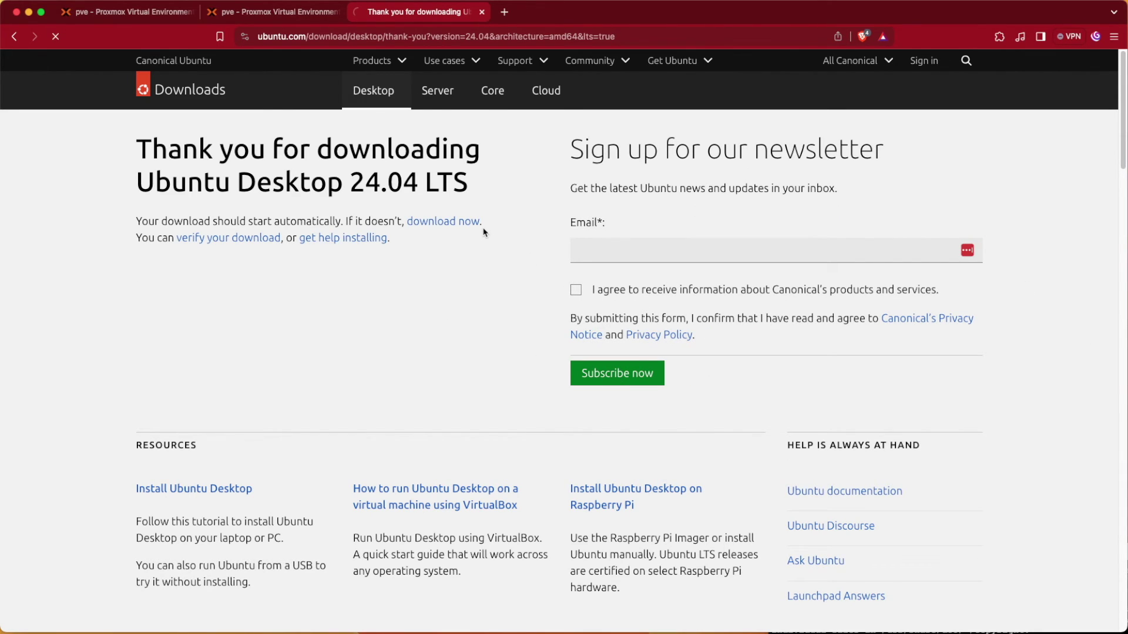
key(Return)
Step: Copy the link address of the Ubuntu 24.04 ISO 'download now' link
right_click(431, 225)
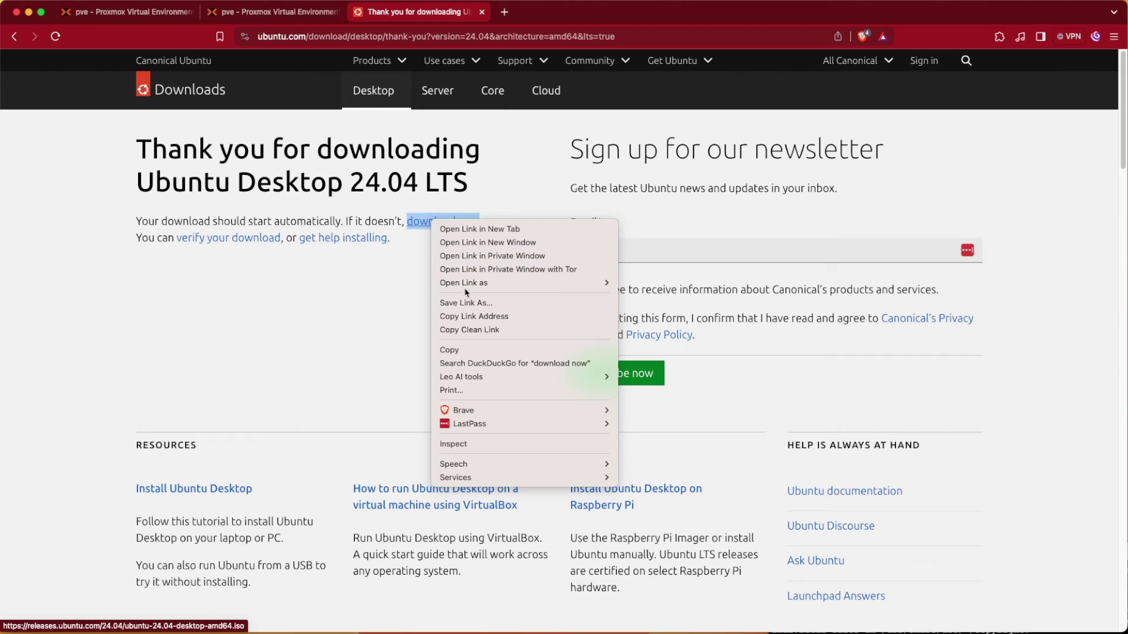
click(502, 317)
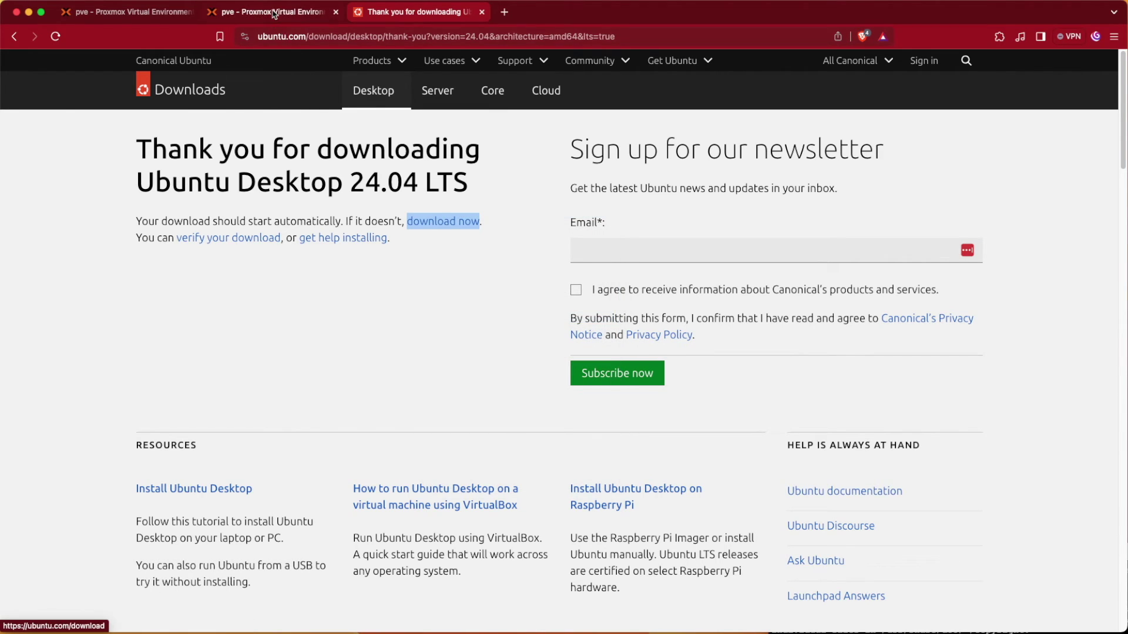
click(275, 11)
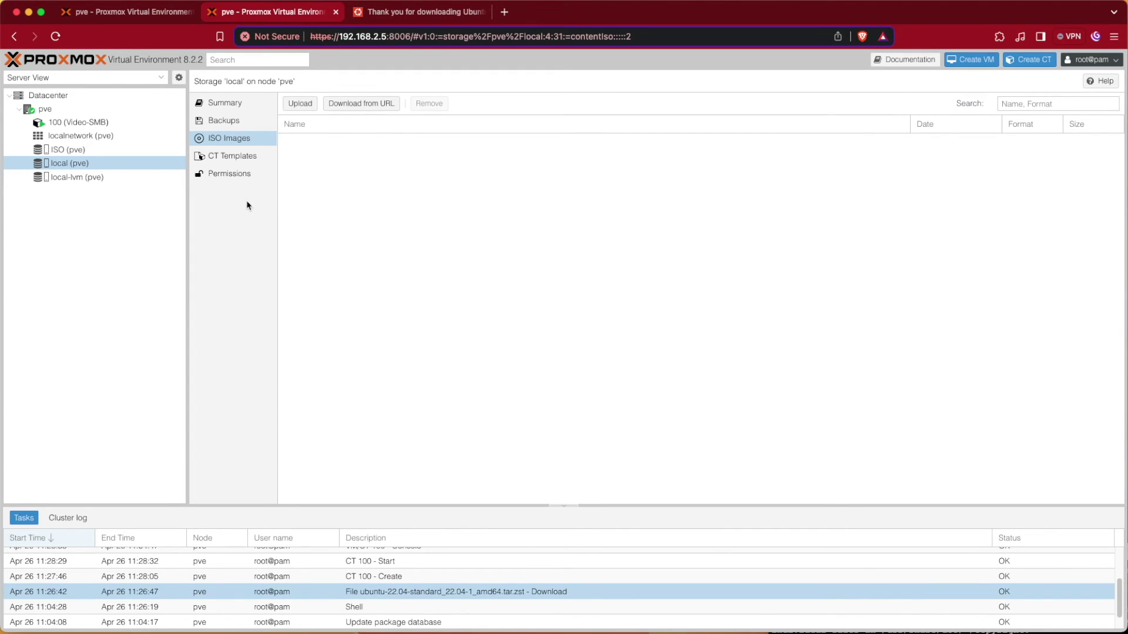
Step: Select the ISO (pve) storage and open its Download from URL dialog
click(131, 151)
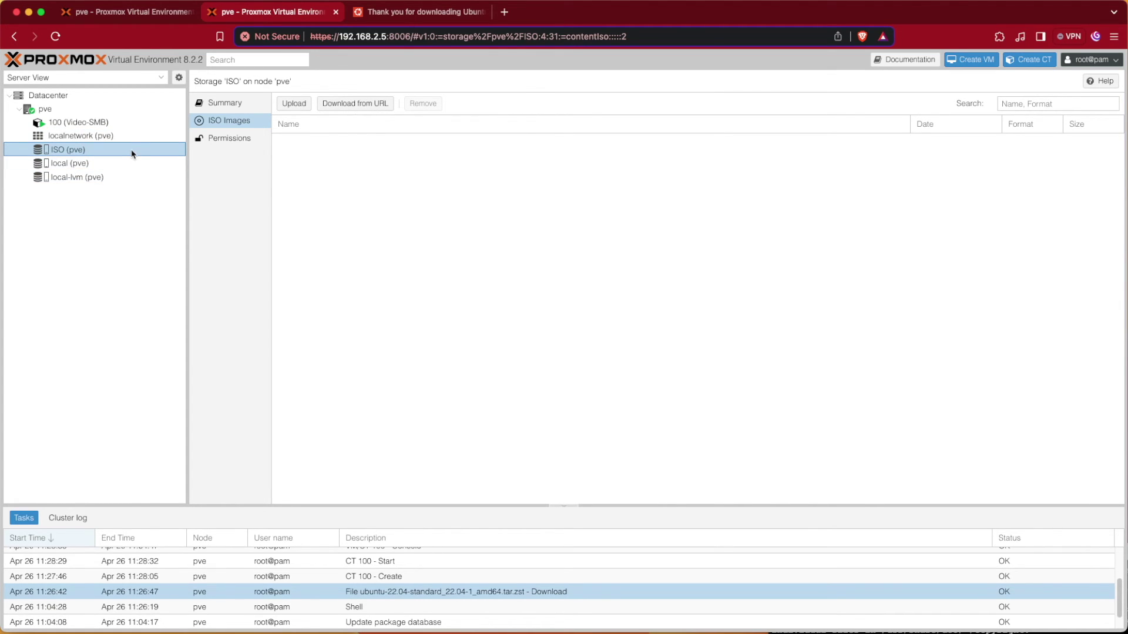
mouse_move(85, 152)
click(327, 108)
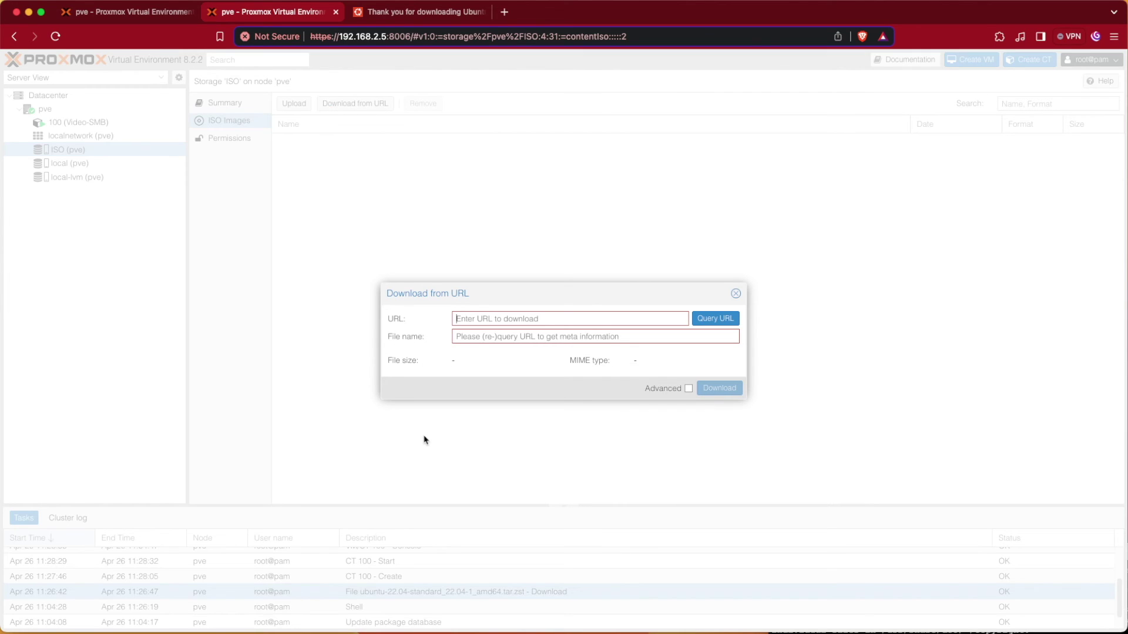
Step: Paste the Ubuntu ISO link and query it as ubuntu-24.04-desktop-amd64.iso, 5.69 GiB
right_click(463, 321)
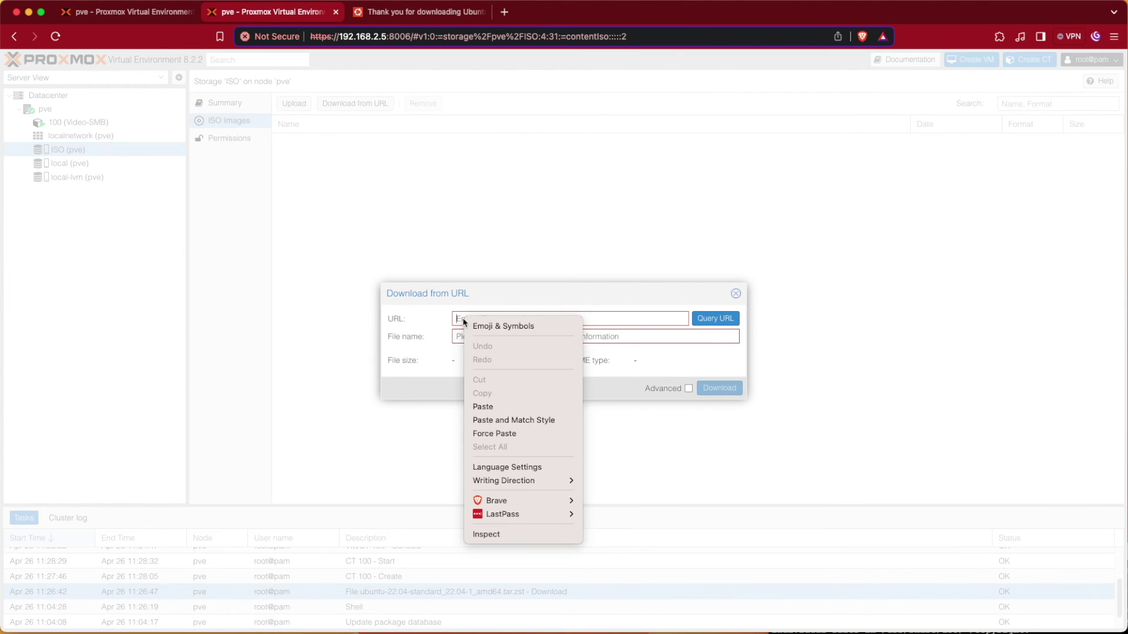
click(501, 406)
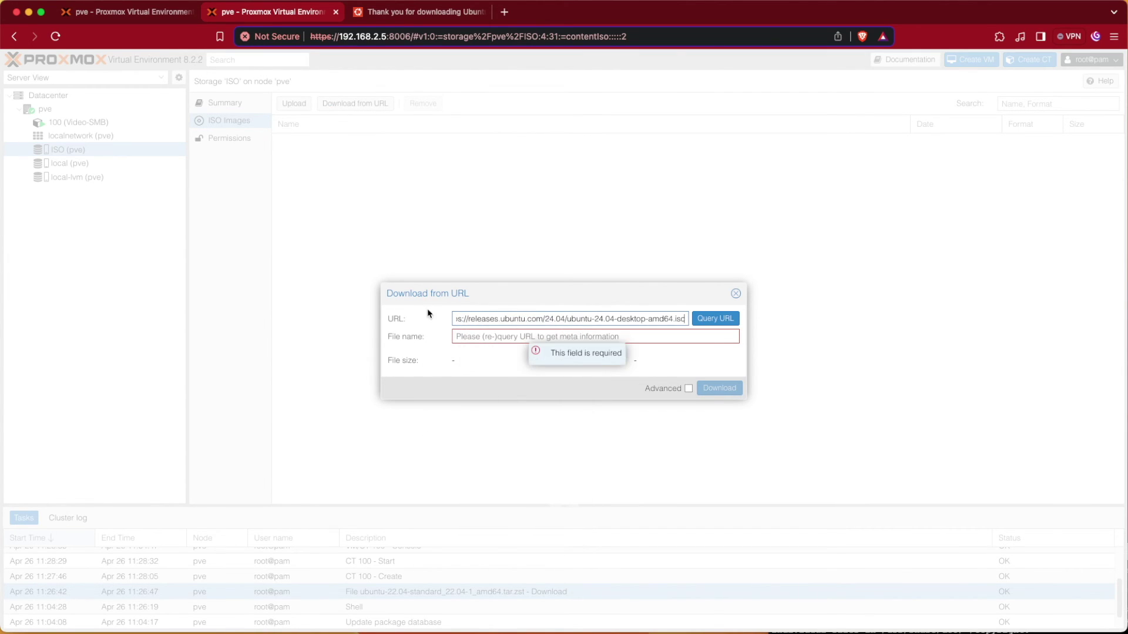
click(722, 319)
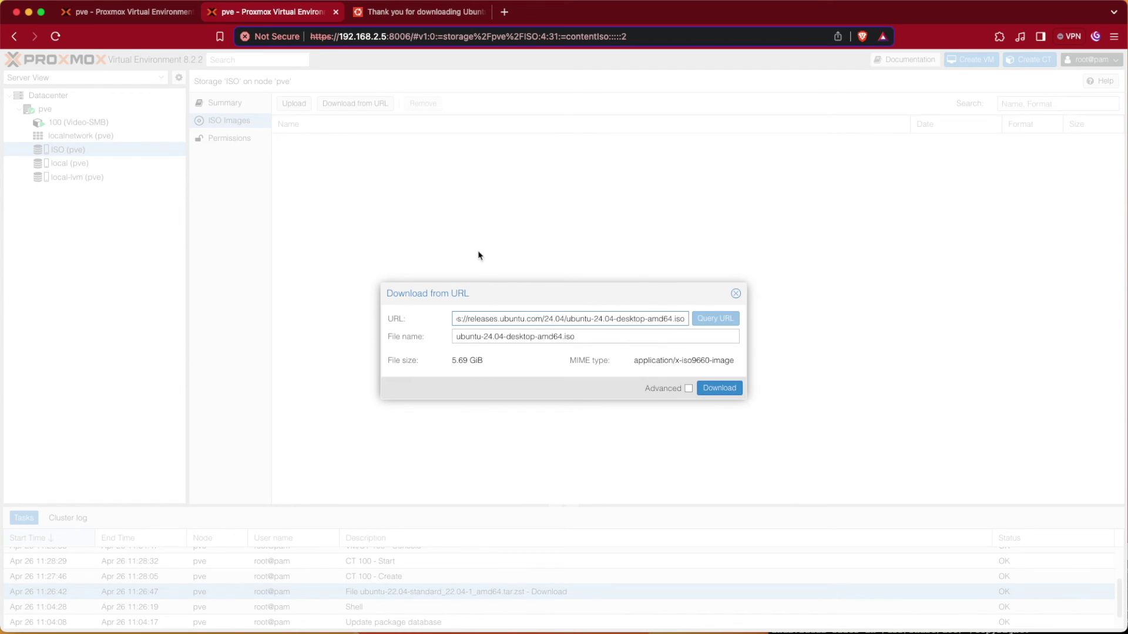
Step: Try SHA-256 verification, close the Ubuntu tab, then turn Advanced off and start the download
click(688, 389)
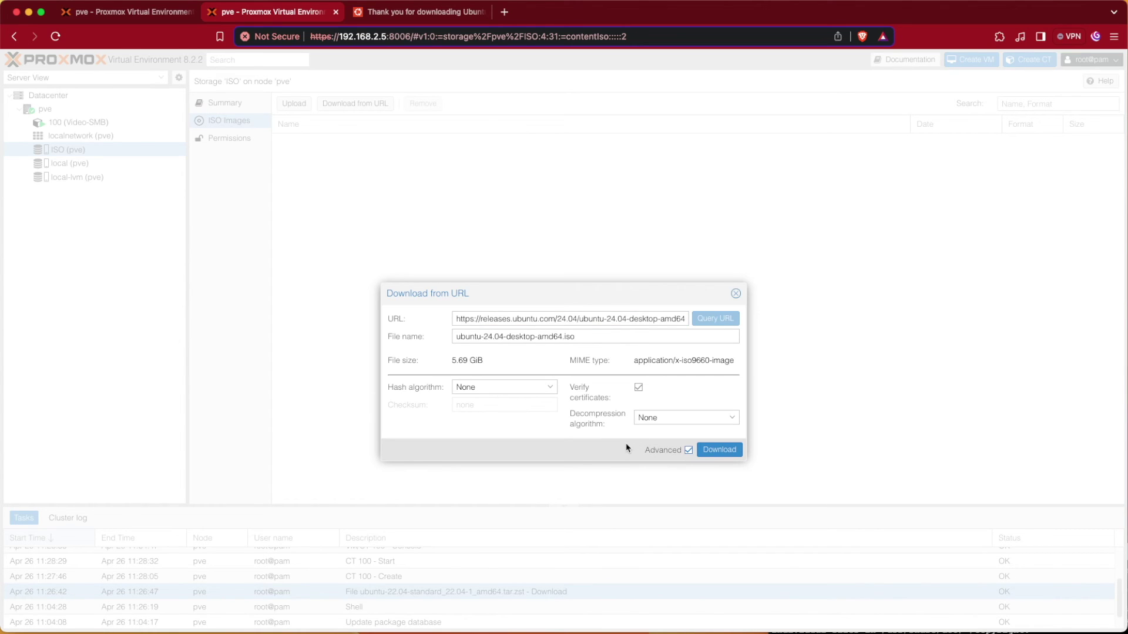
click(465, 389)
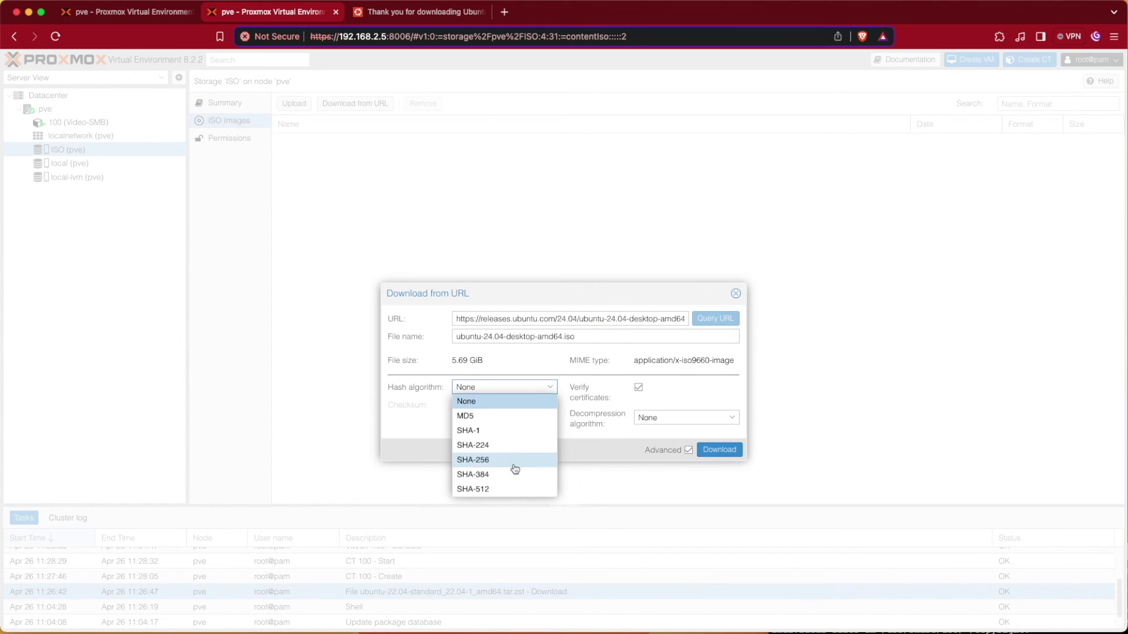
click(488, 465)
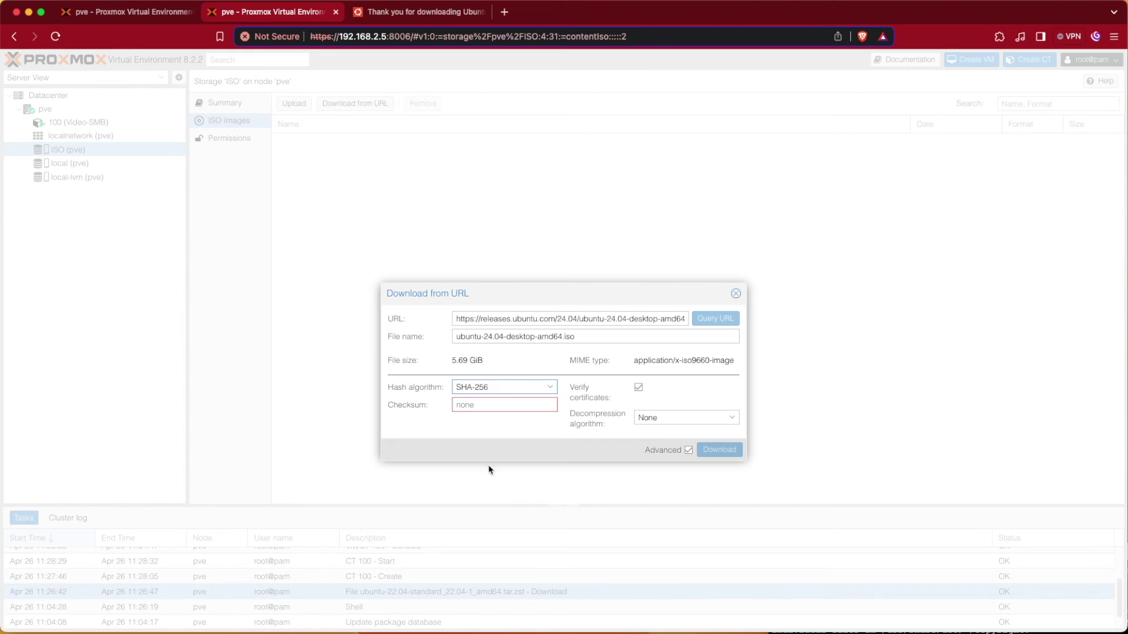
click(392, 19)
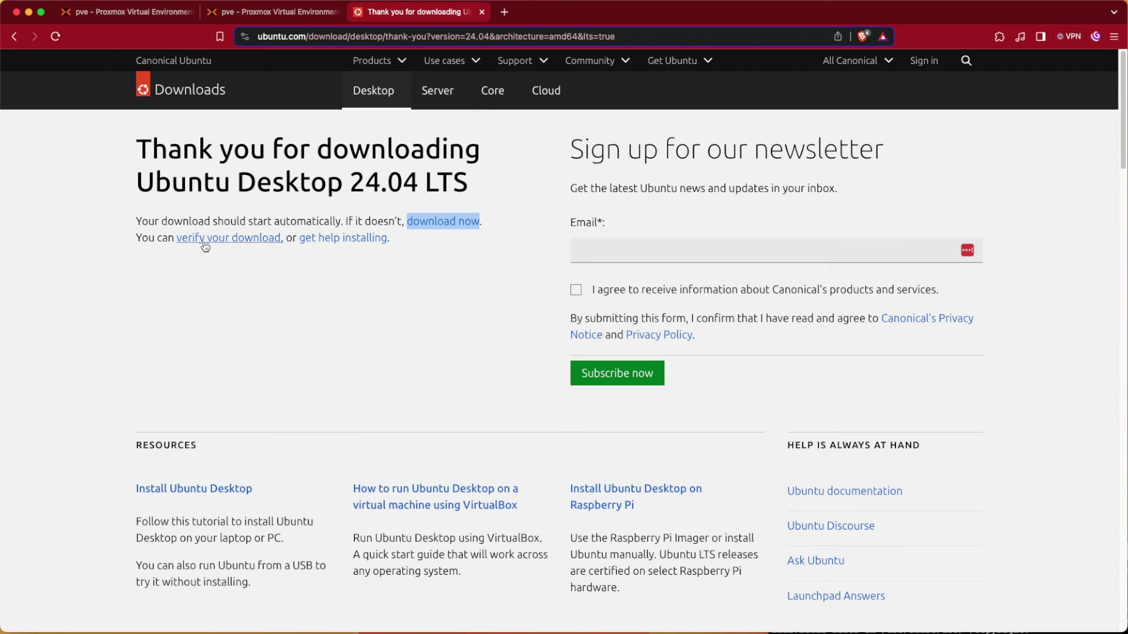
click(234, 245)
key(super+w)
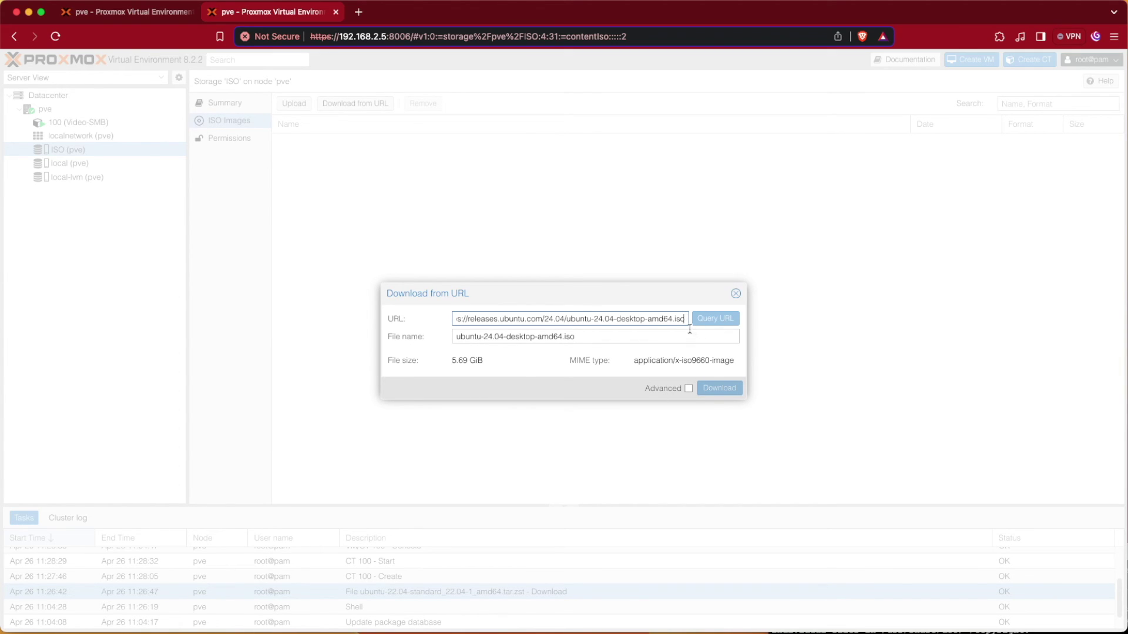
click(586, 377)
click(587, 336)
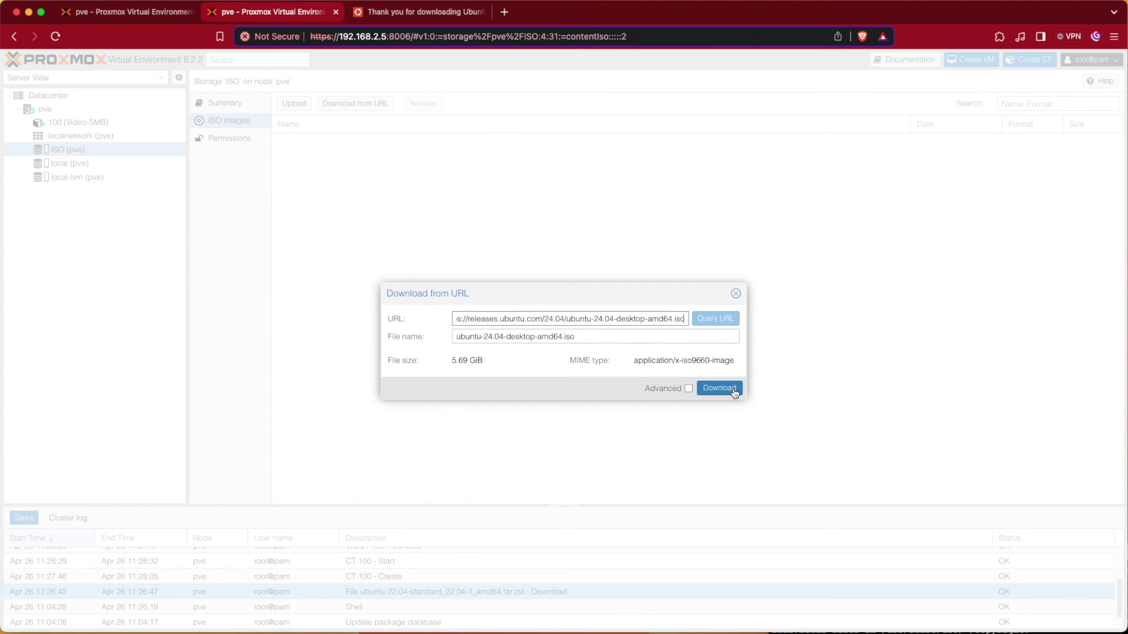
click(719, 388)
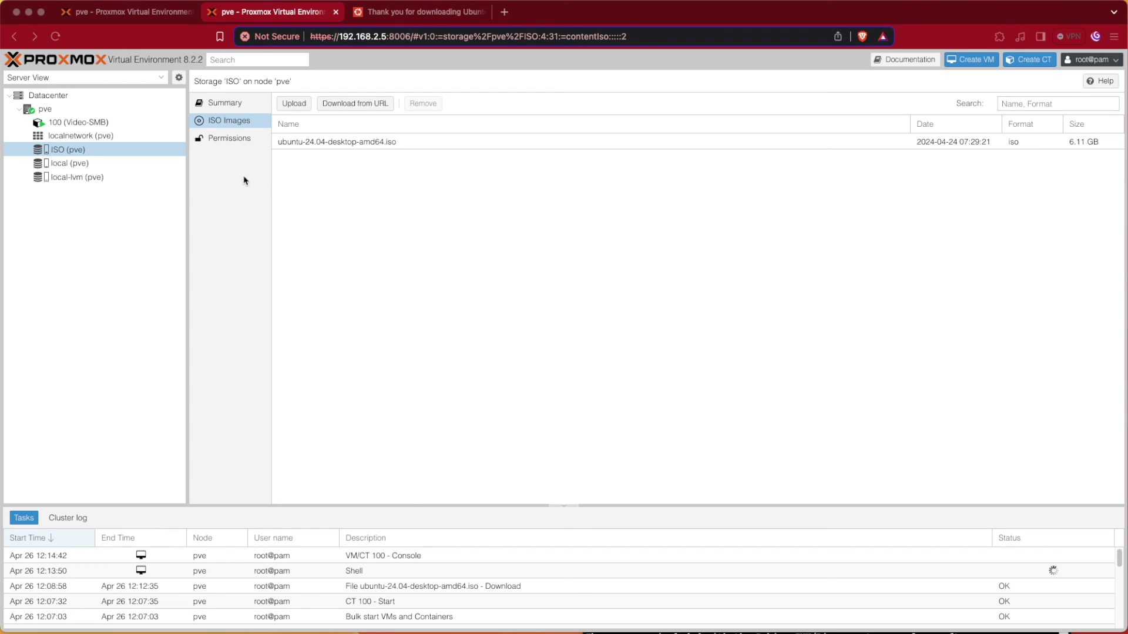
Step: Confirm ubuntu-24.04-desktop-amd64.iso (6.11 GB) appears in the ISO (pve) and local (pve) ISO Images lists
click(302, 150)
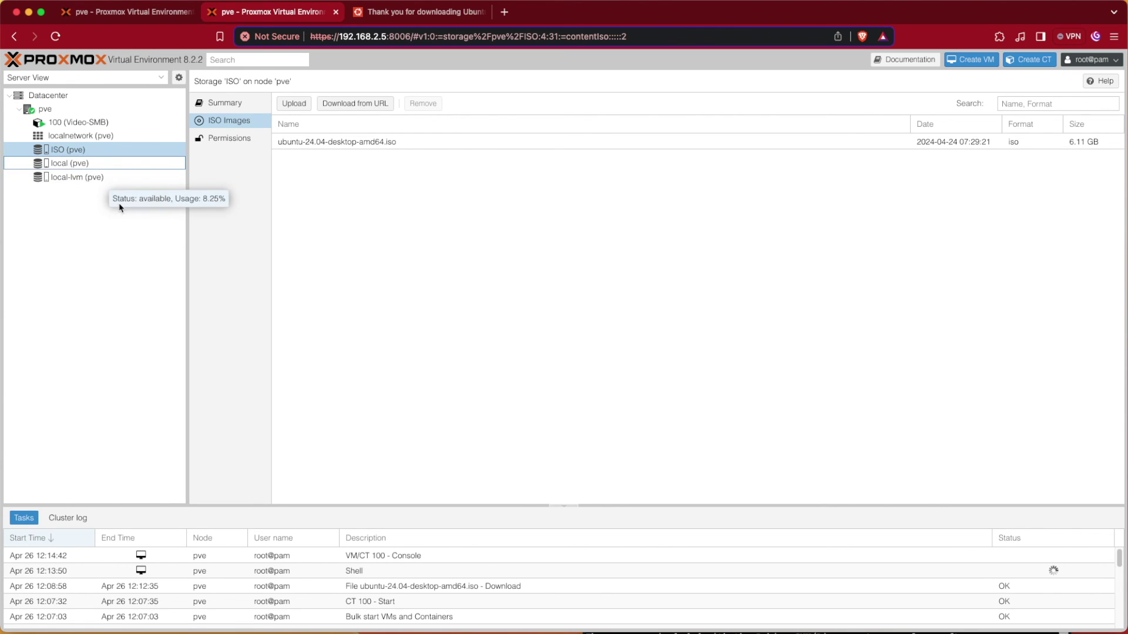
click(69, 164)
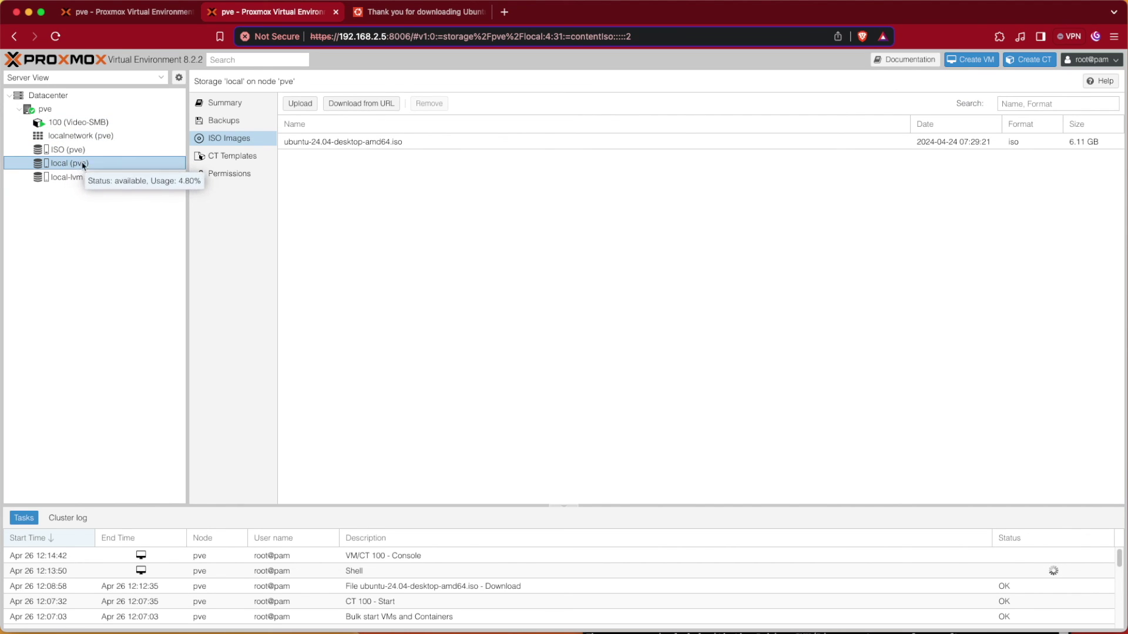
click(105, 149)
click(133, 165)
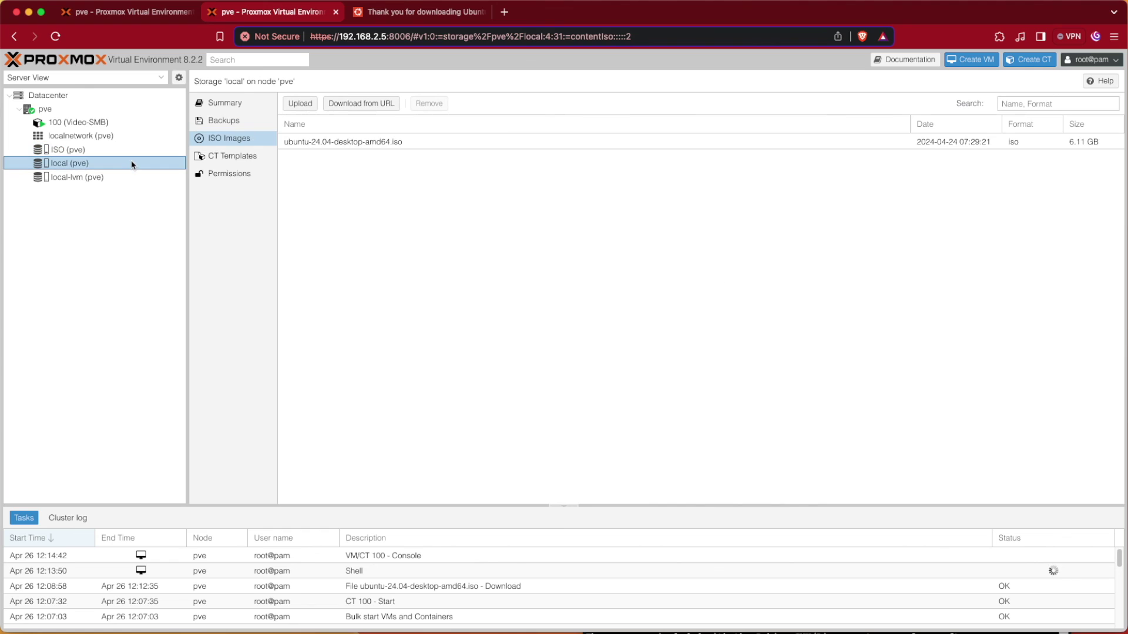